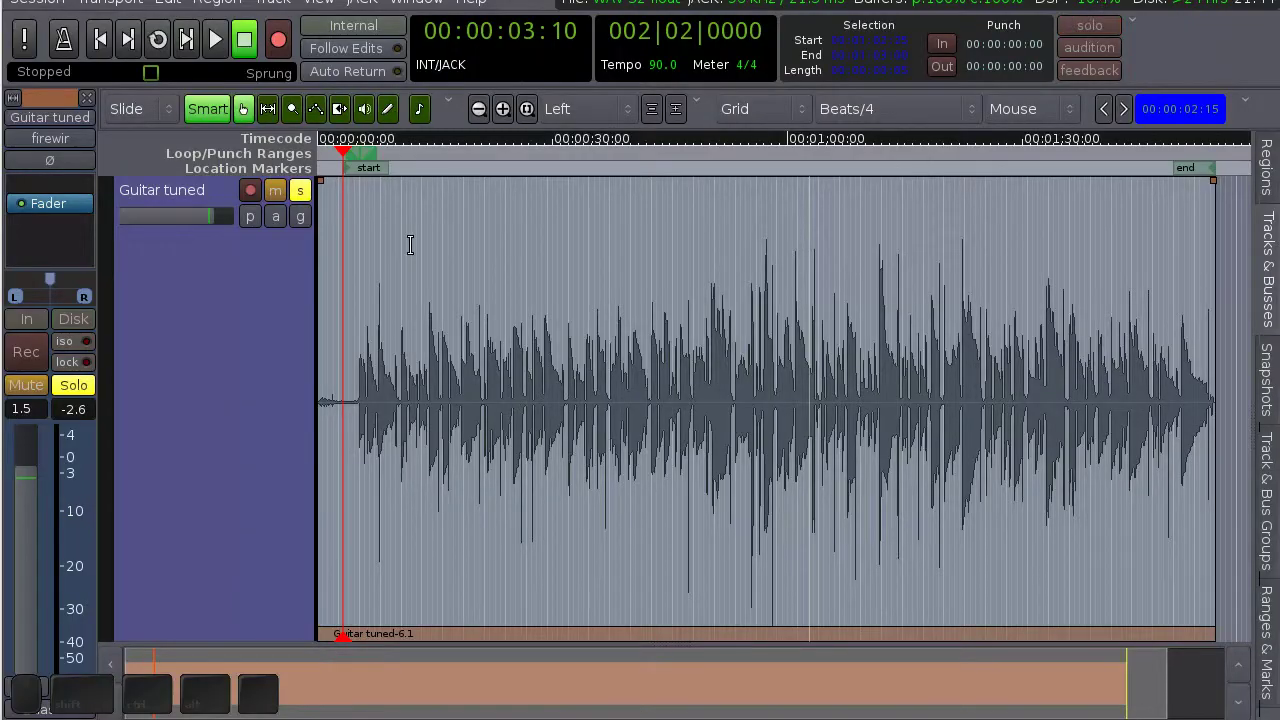
Play the recording to hear it, then zoom into the quiet start before the guitar.
key(space)
key(space)
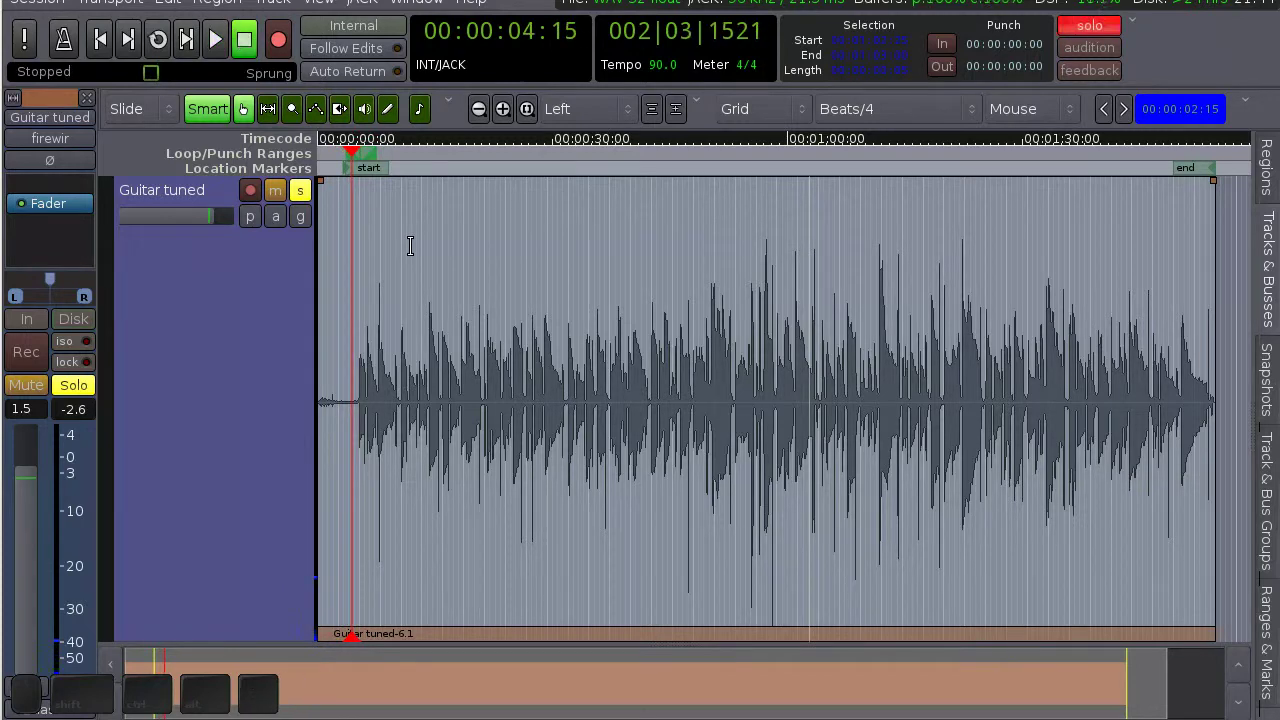
key(space)
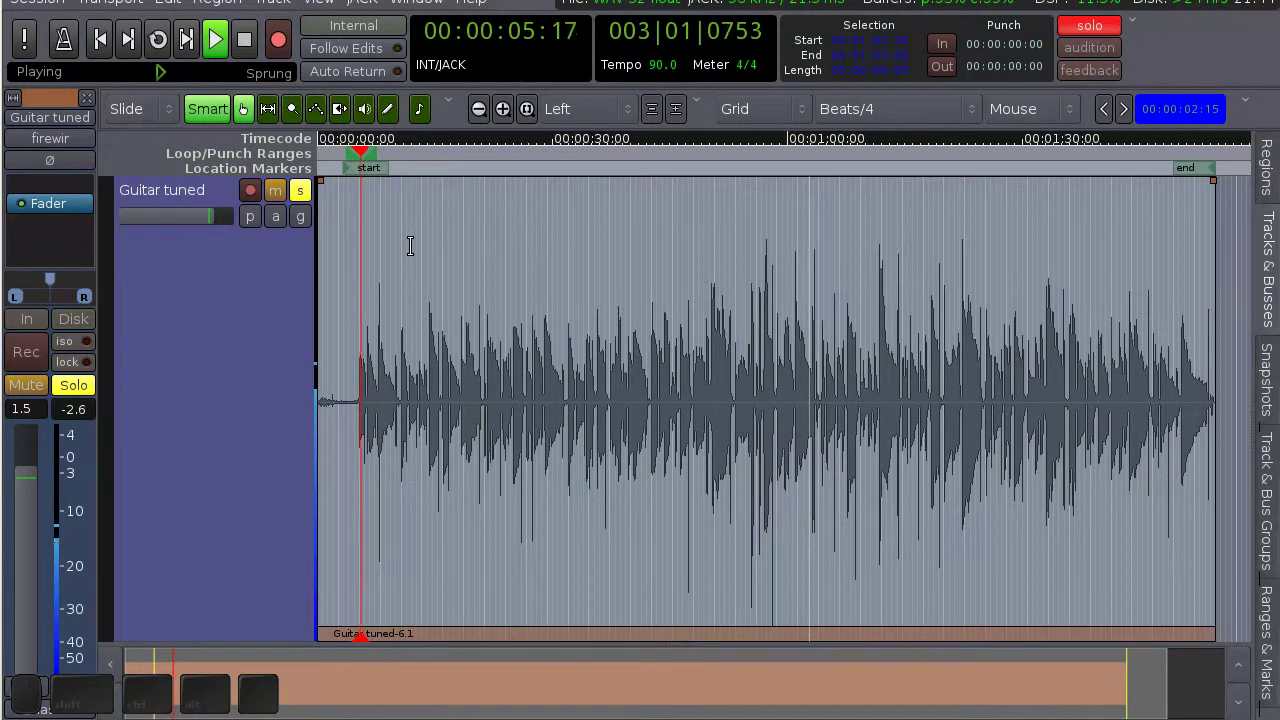
key(space)
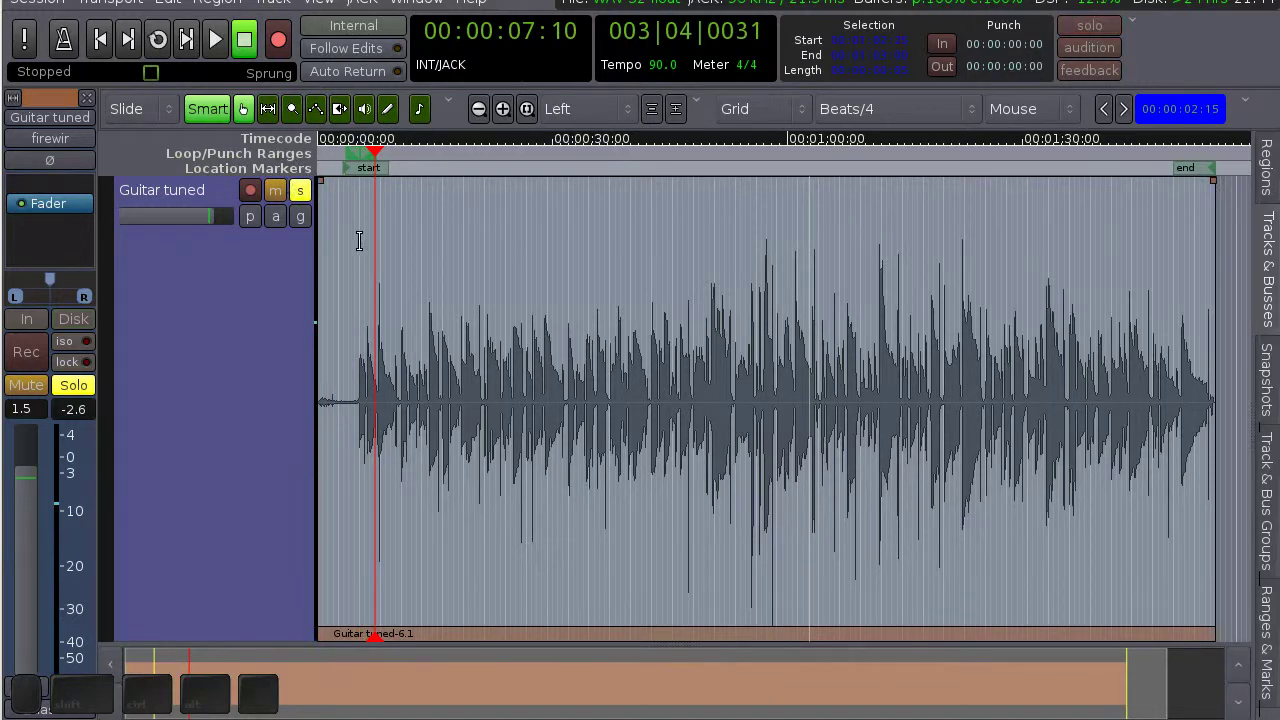
key(z)
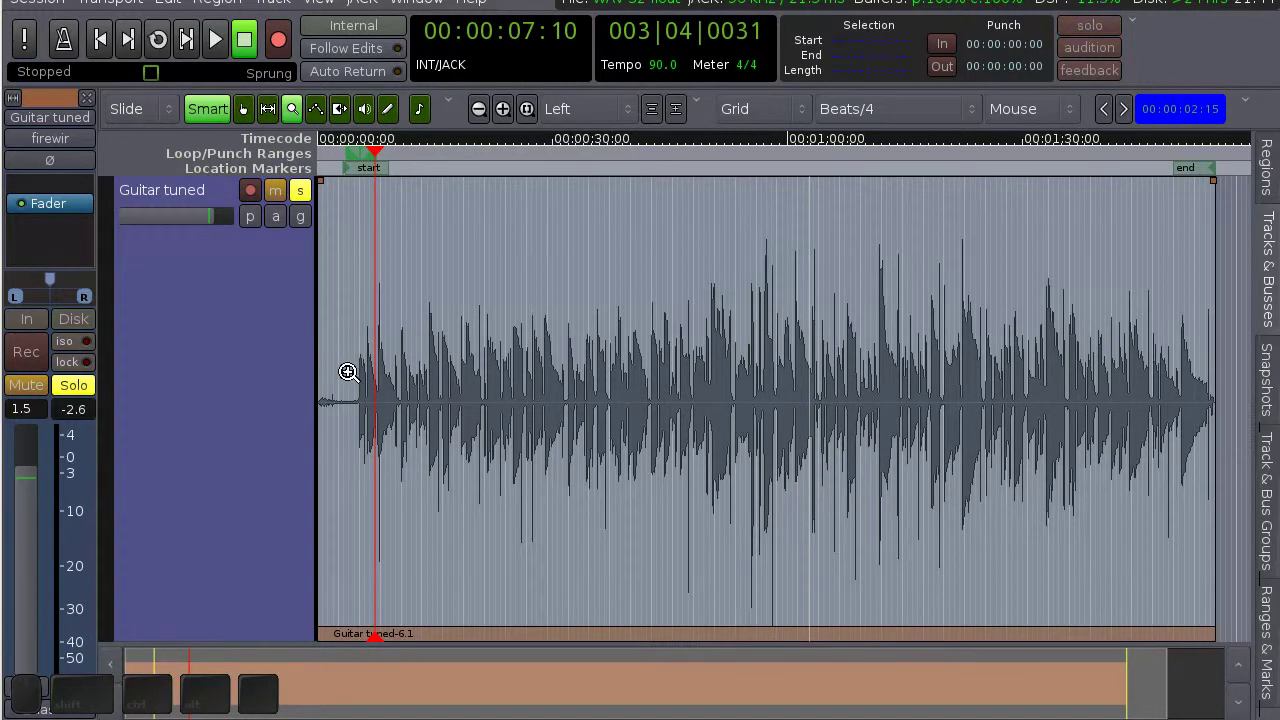
drag(348, 372, 366, 374)
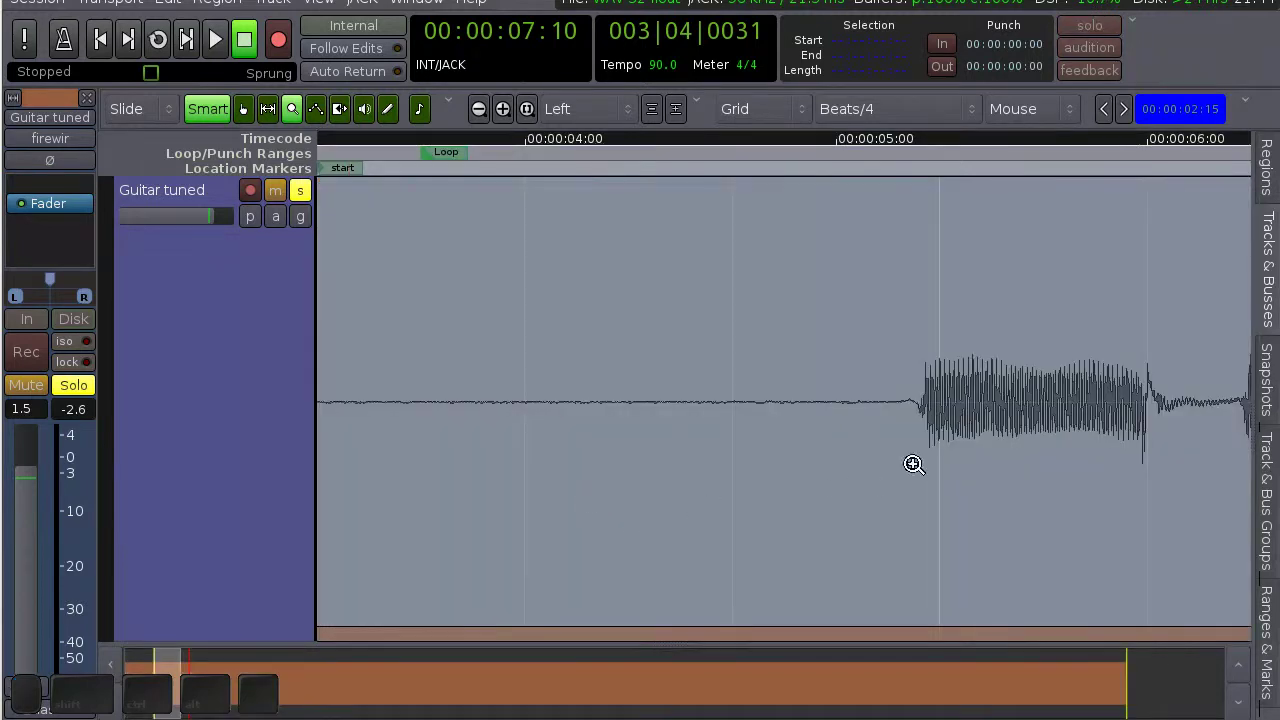
Select the quiet stretch before the guitar enters and set it as a looping range.
key(g)
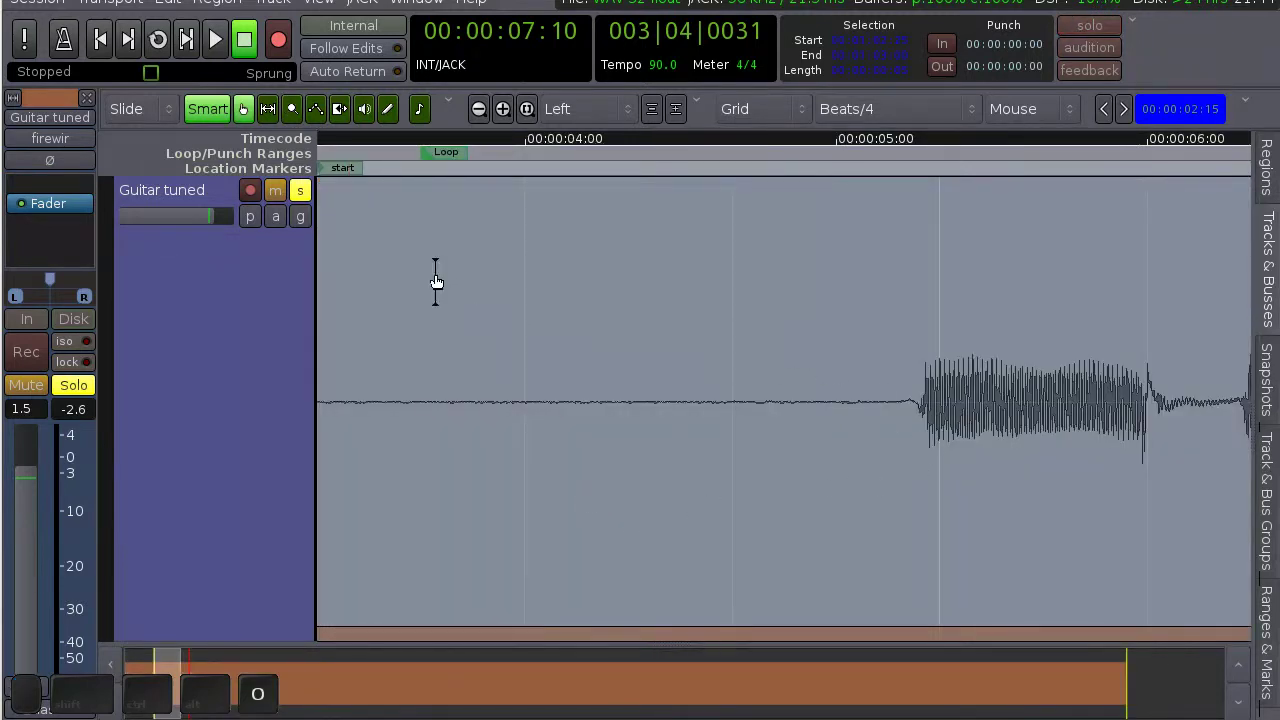
drag(416, 447, 418, 450)
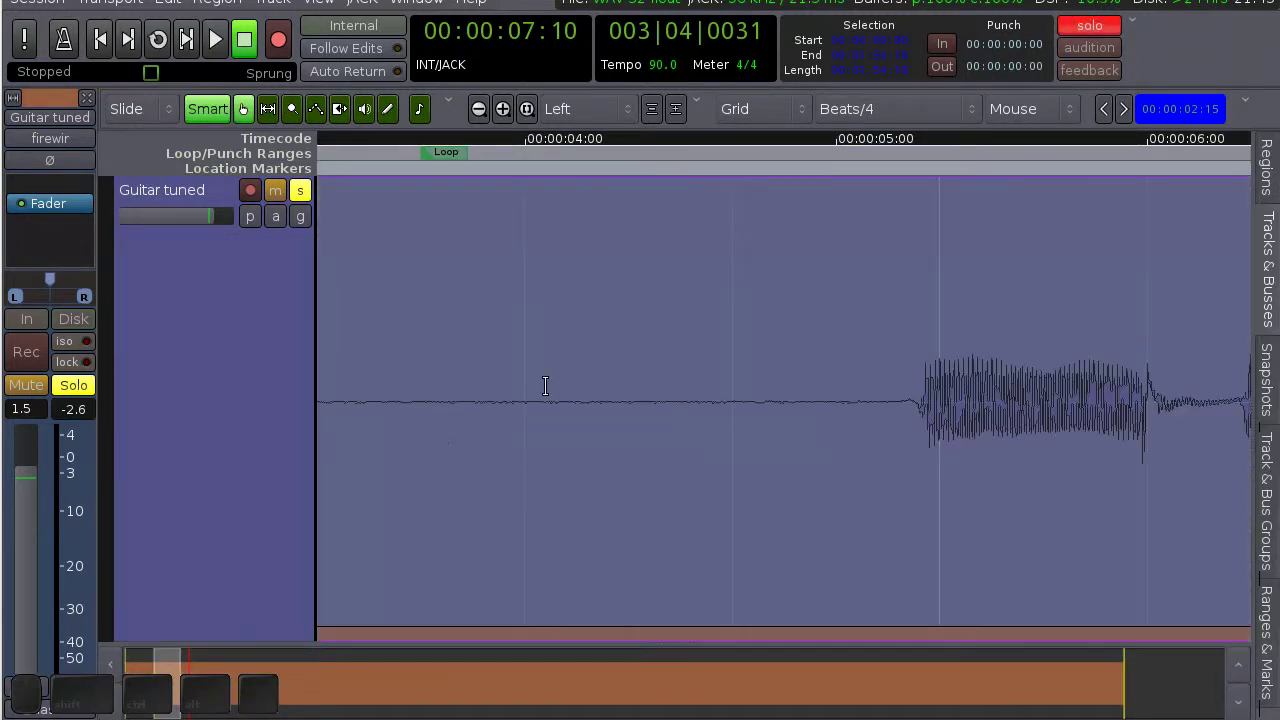
drag(433, 378, 712, 380)
right_click(483, 567)
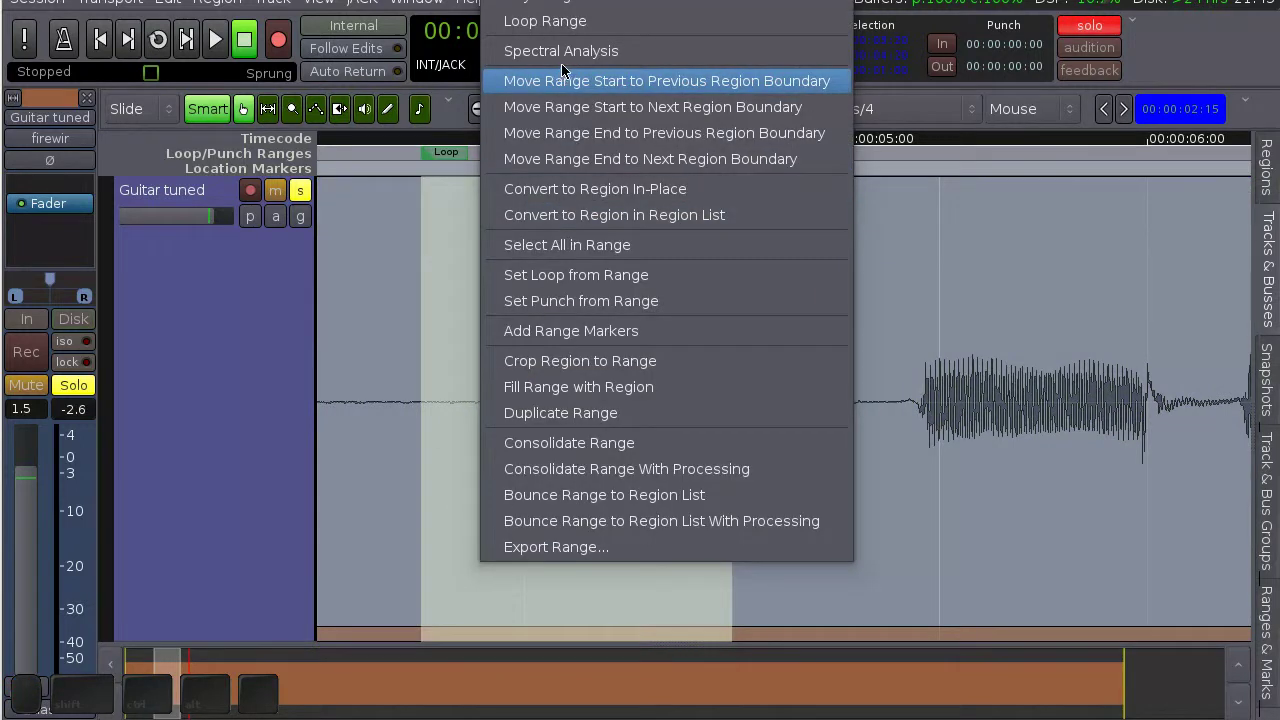
click(561, 20)
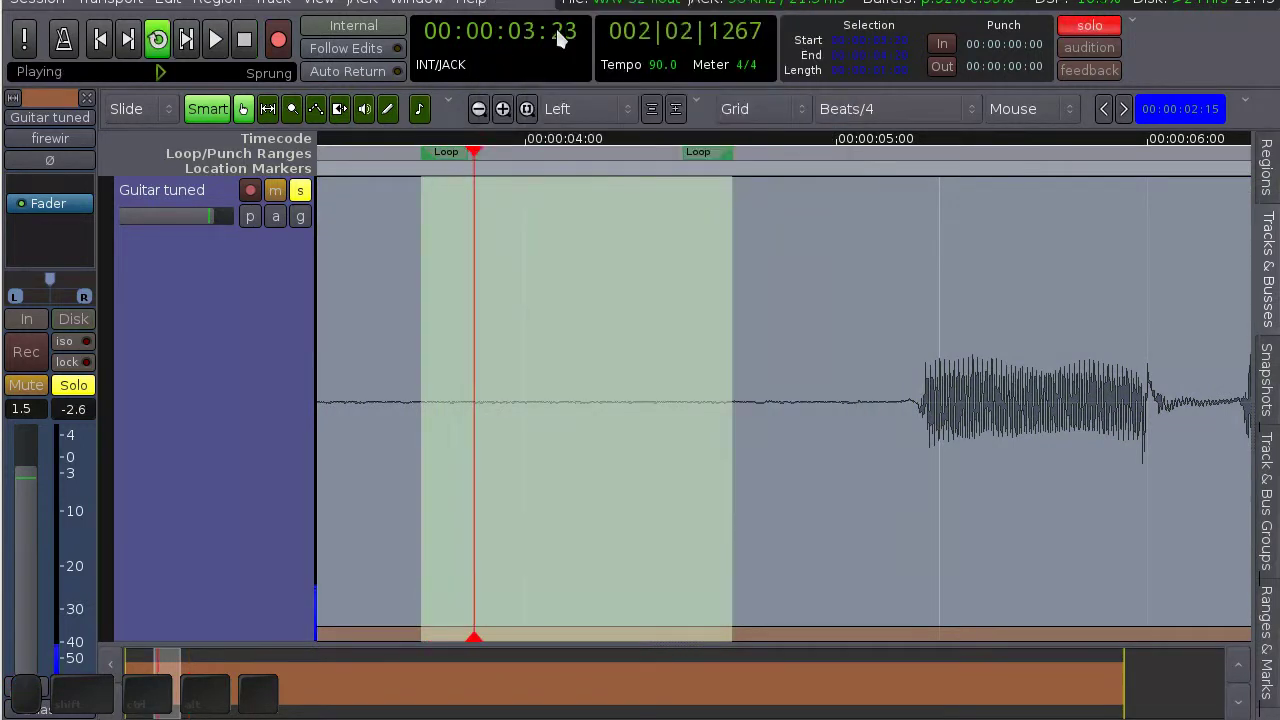
Add a Calf Analyzer plugin from Favorites to the Guitar tuned track.
right_click(33, 195)
mouse_move(80, 193)
mouse_move(323, 192)
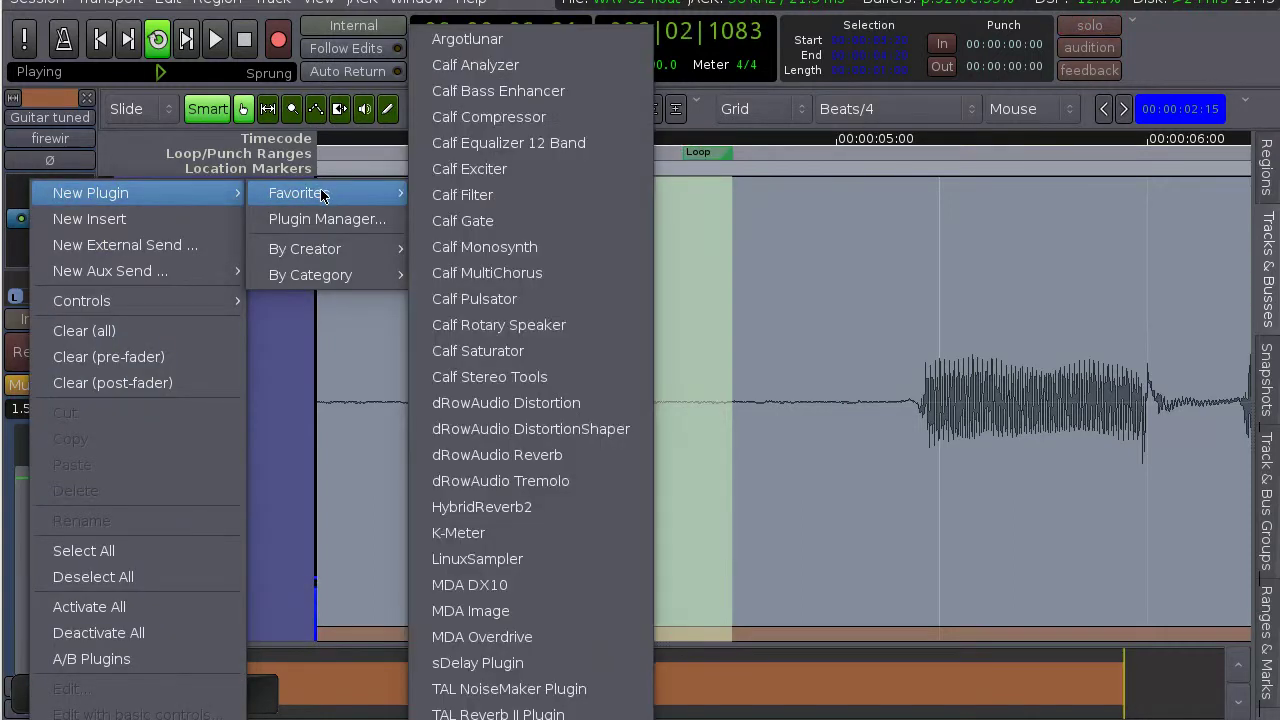
click(514, 66)
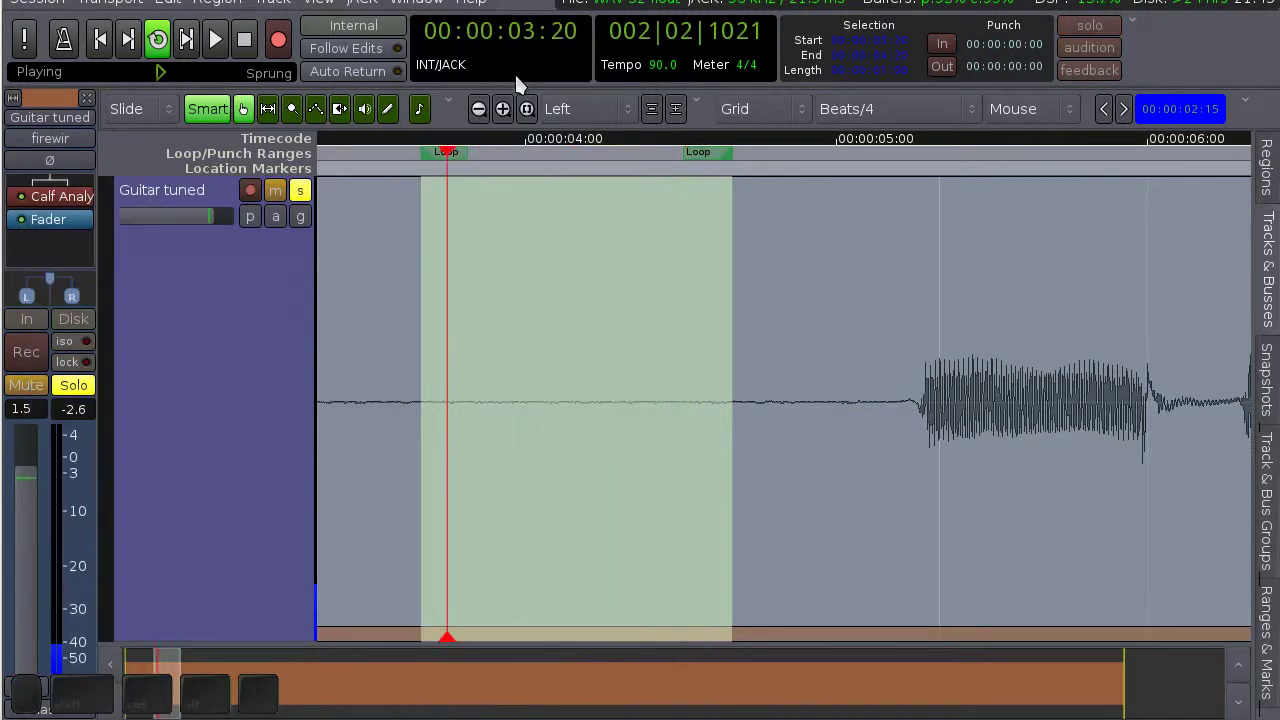
Open the Calf Analyzer window, move it up and raise the spectrum zoom to 197%.
double_click(65, 199)
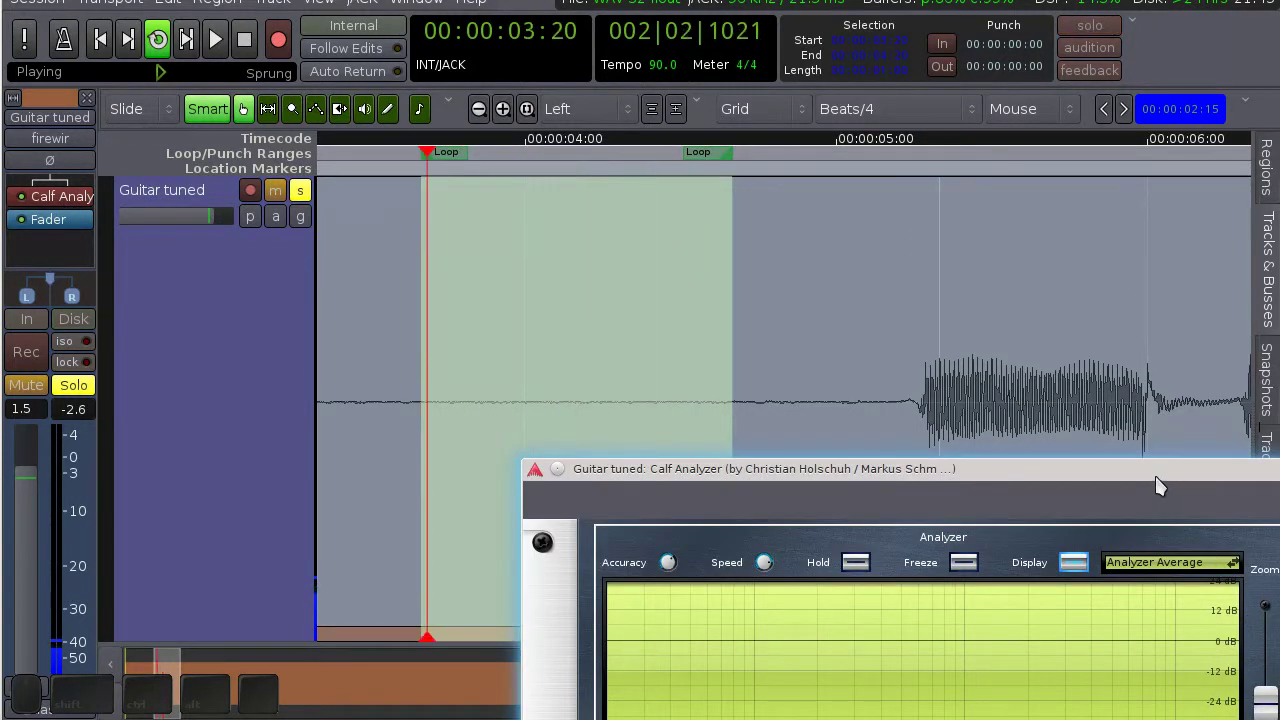
drag(1155, 476, 795, 125)
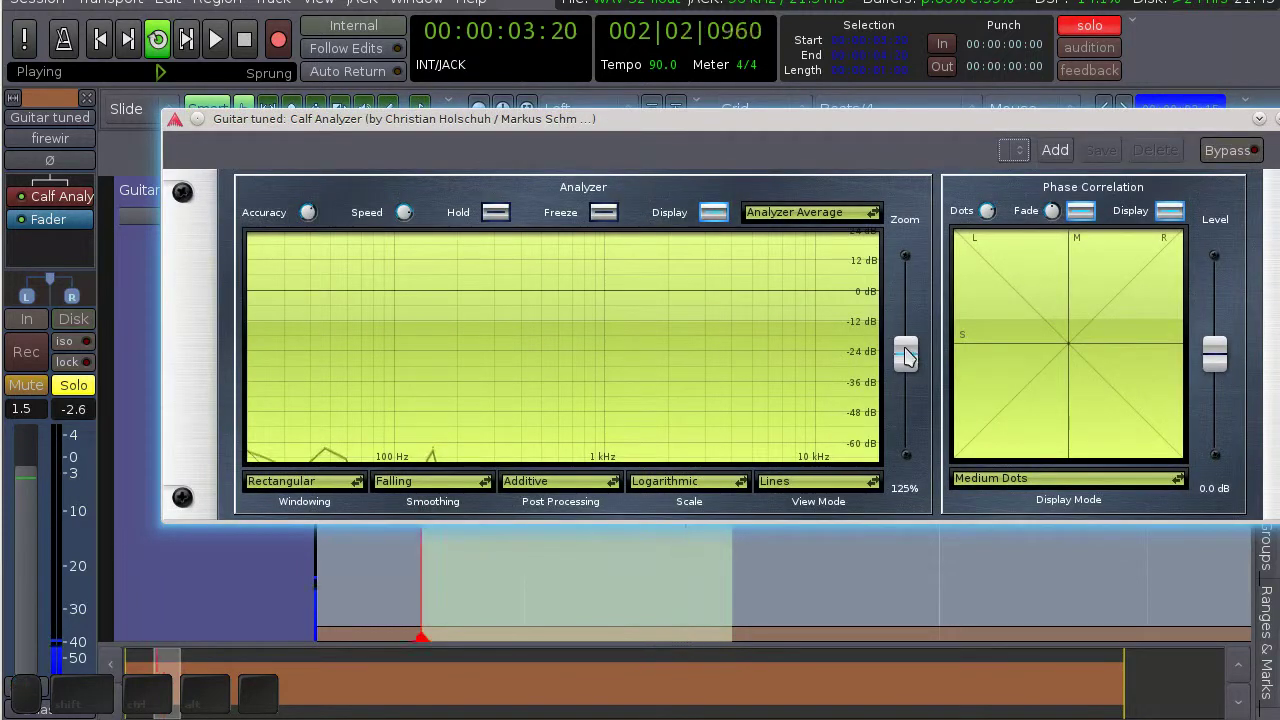
drag(906, 352, 905, 266)
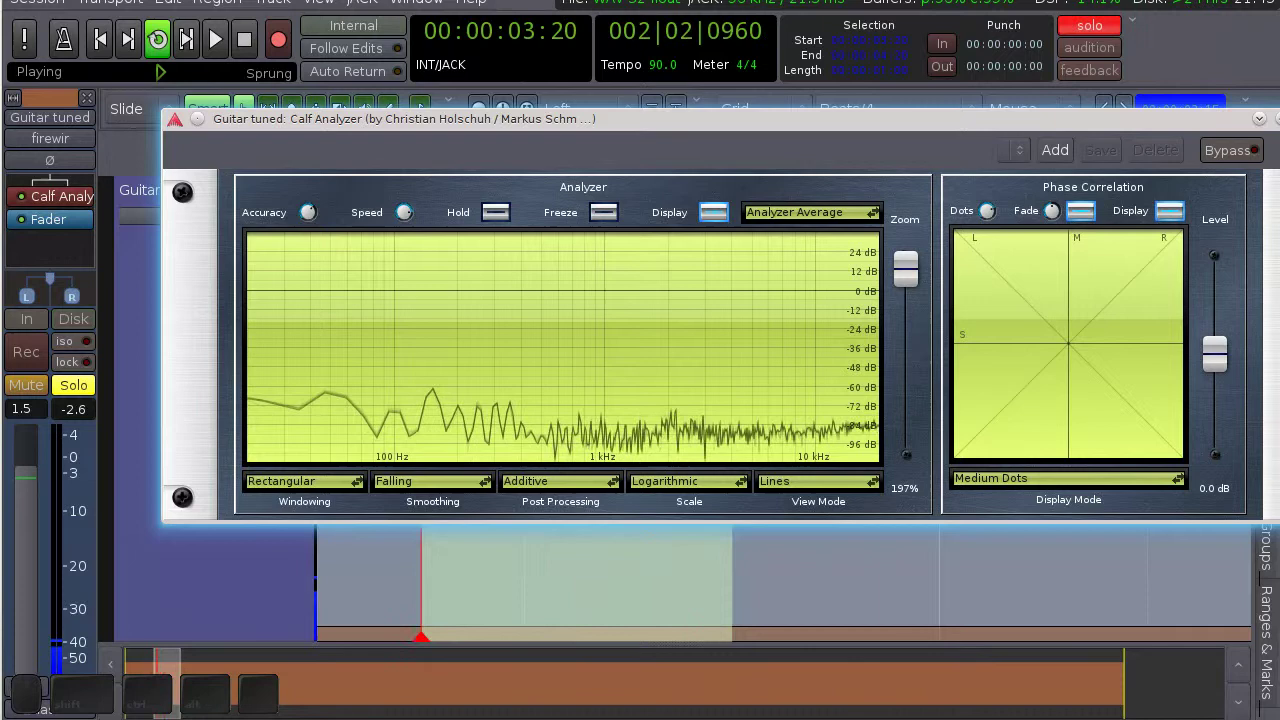
Close the analyzer, stop playback and select from just before 00:00:04 to about 00:00:07.
key(alt+F4)
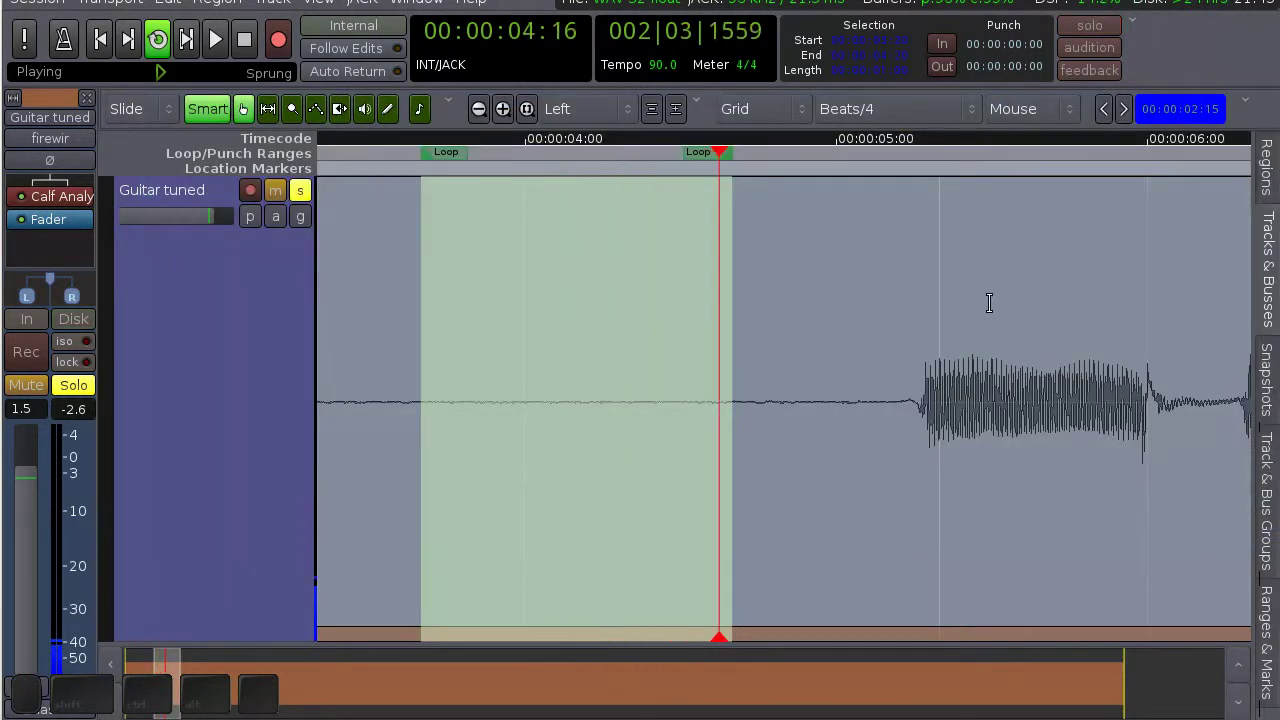
key(space)
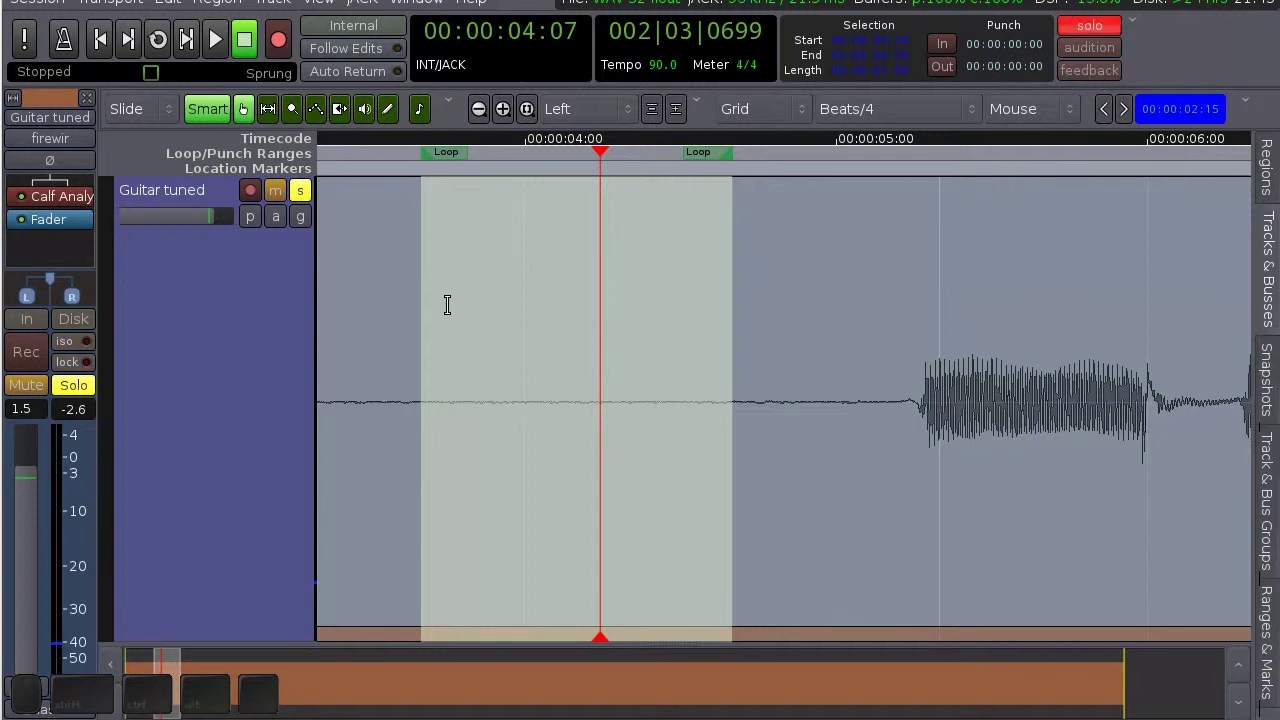
drag(444, 350, 1252, 366)
Loop the new range with L and zoom out to show the whole loop.
right_click(555, 525)
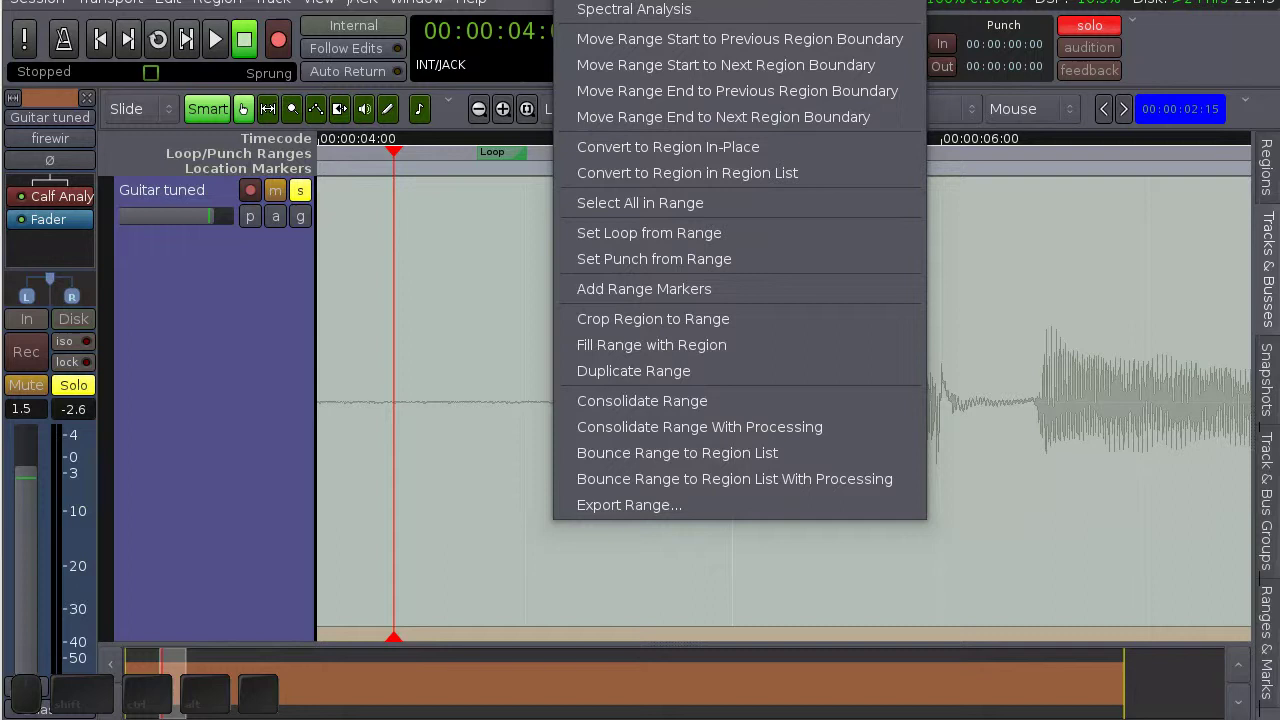
key(Escape)
key(l)
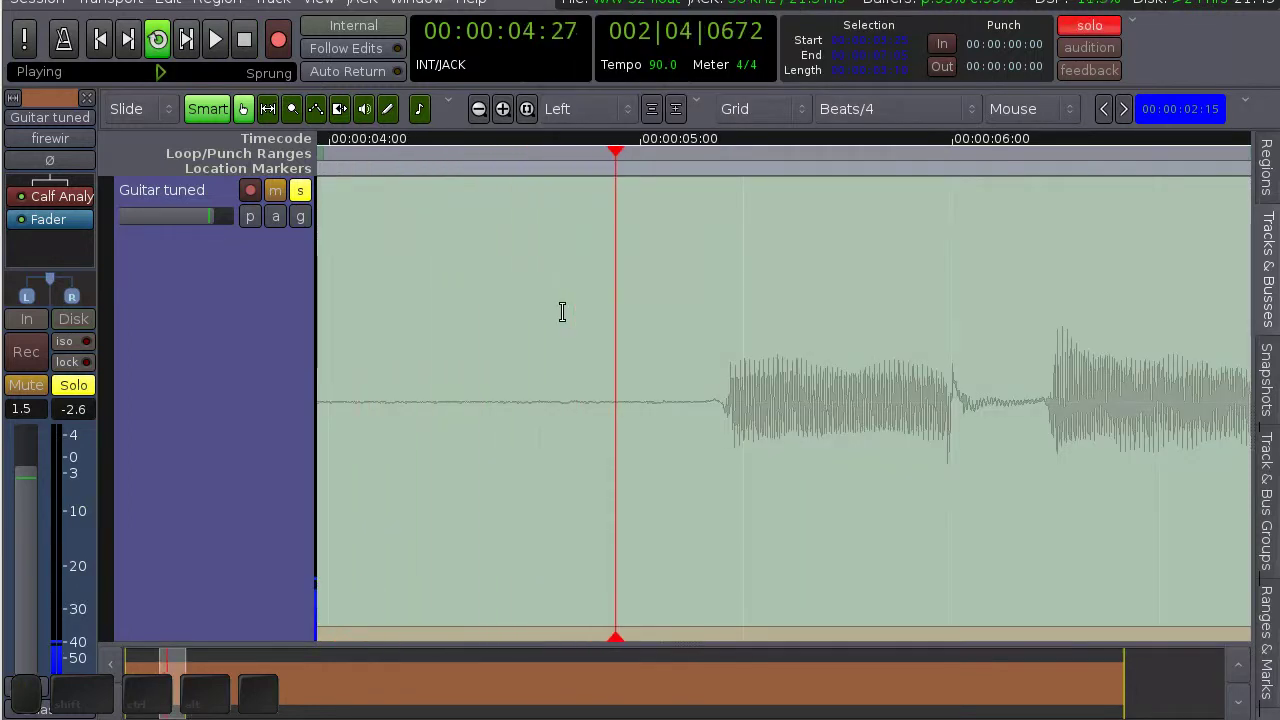
key(z)
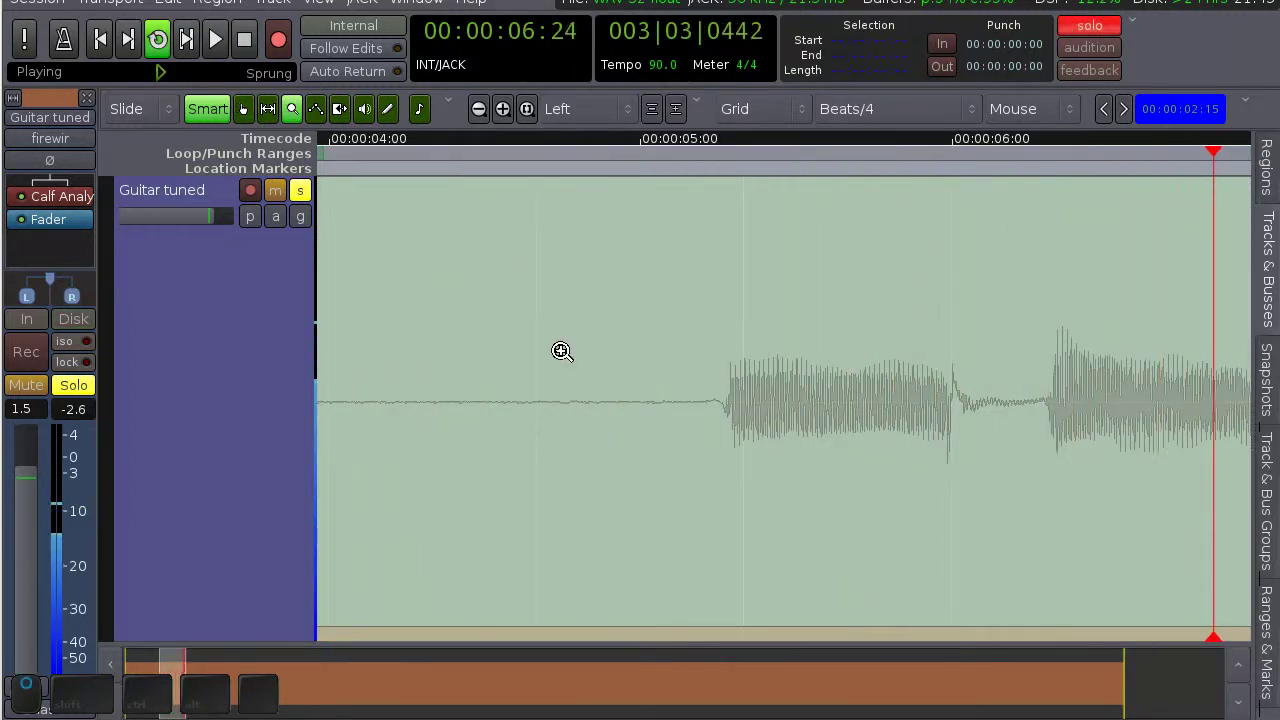
key(minus)
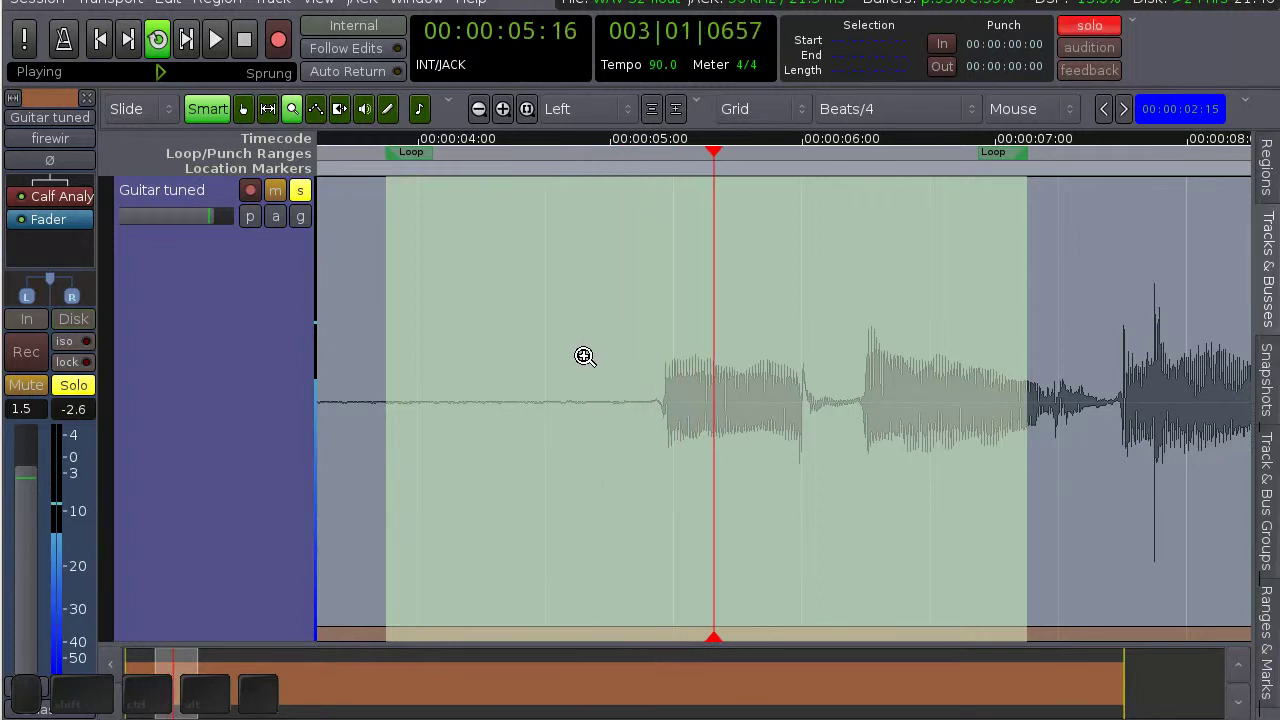
Add a Calf Gate from Favorites after the Calf Analyzer on Guitar tuned.
right_click(42, 210)
mouse_move(105, 218)
mouse_move(340, 219)
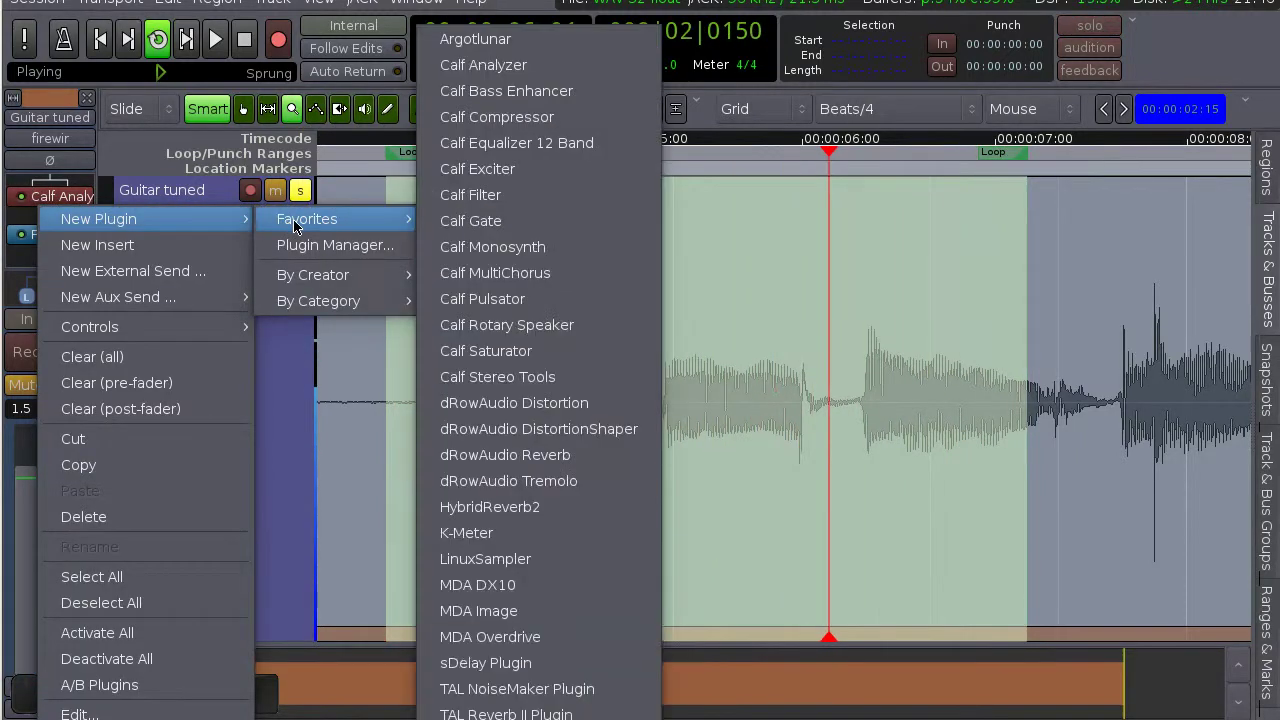
click(485, 217)
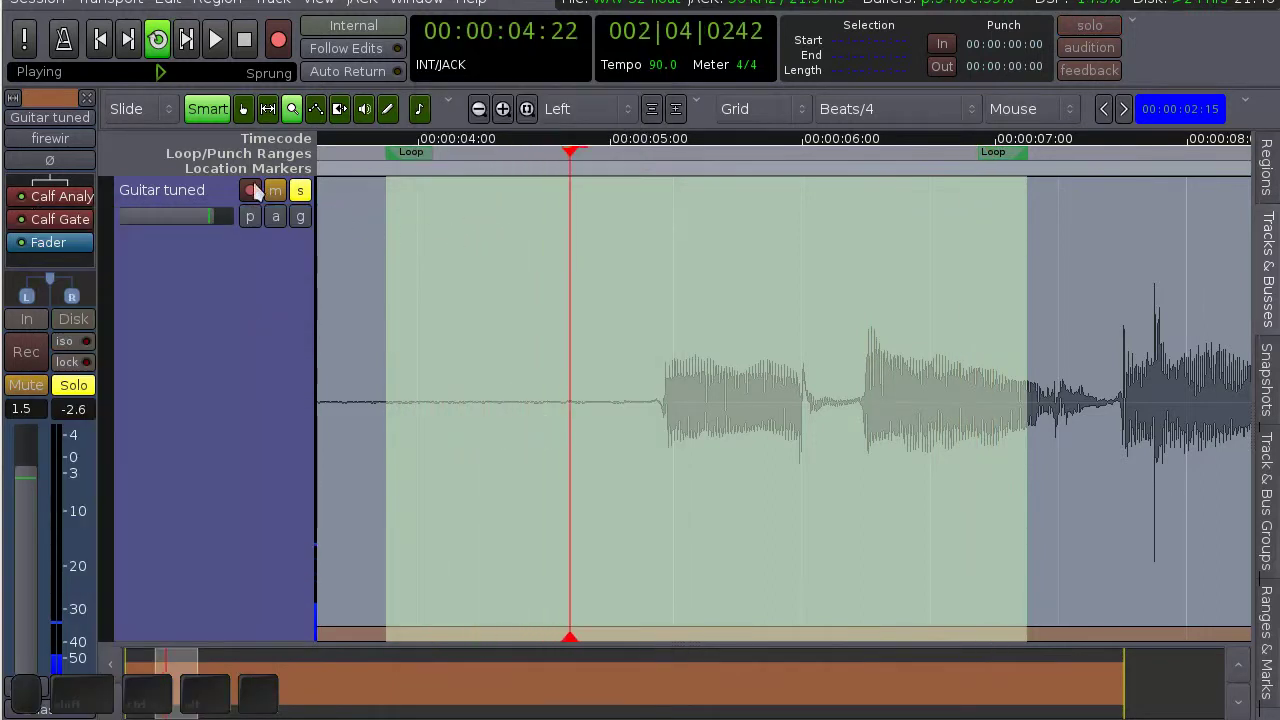
Open the Calf Gate window and lower its threshold from -18.0 dB to -40.2 dB.
double_click(60, 219)
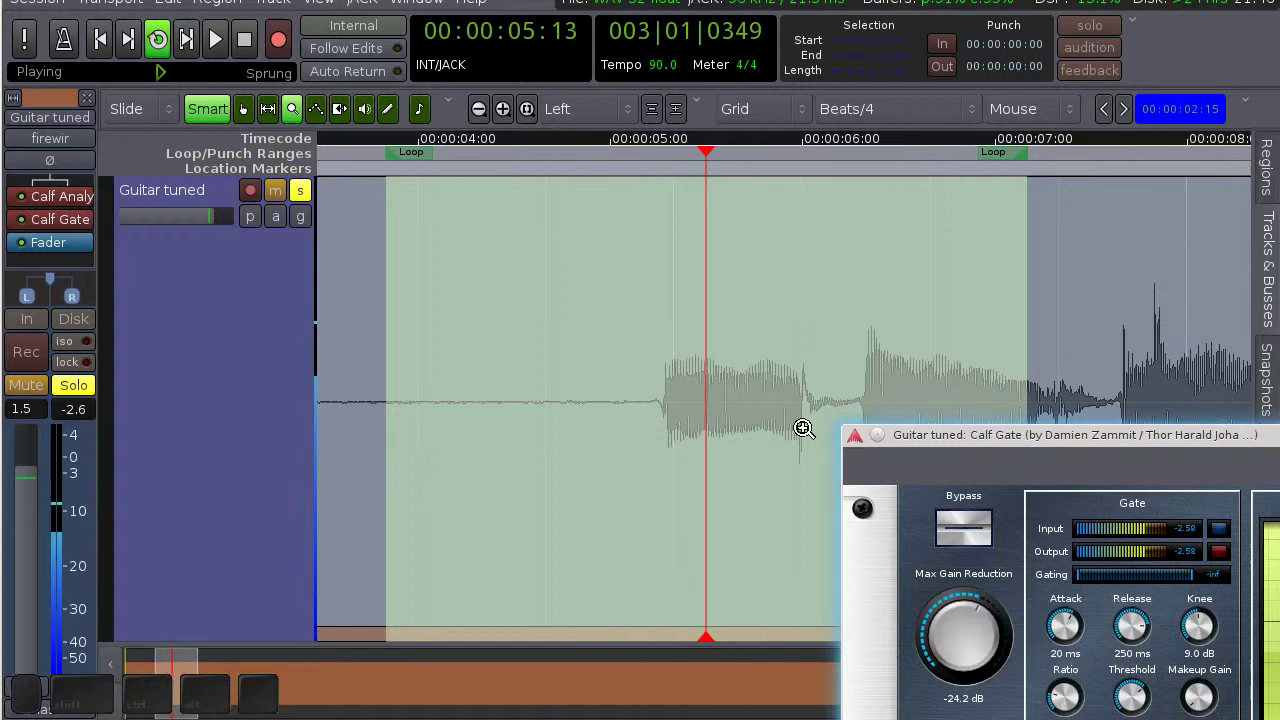
drag(1229, 434, 600, 94)
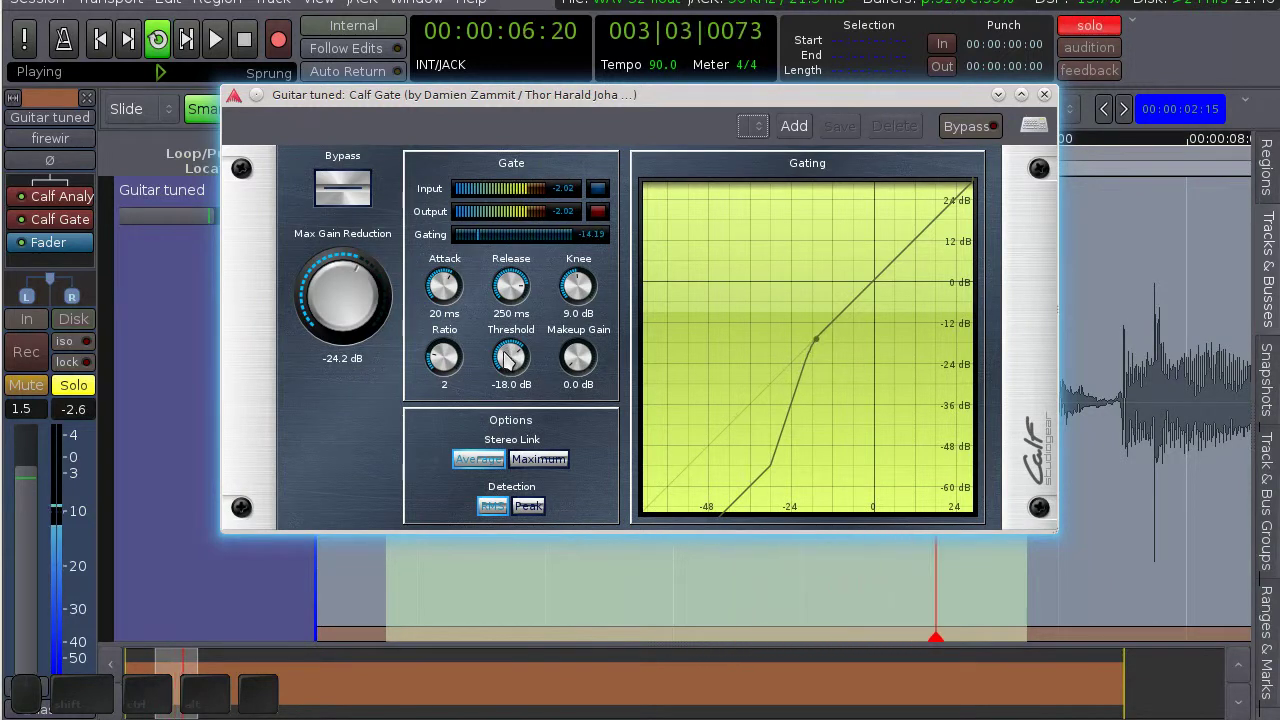
drag(507, 362, 515, 390)
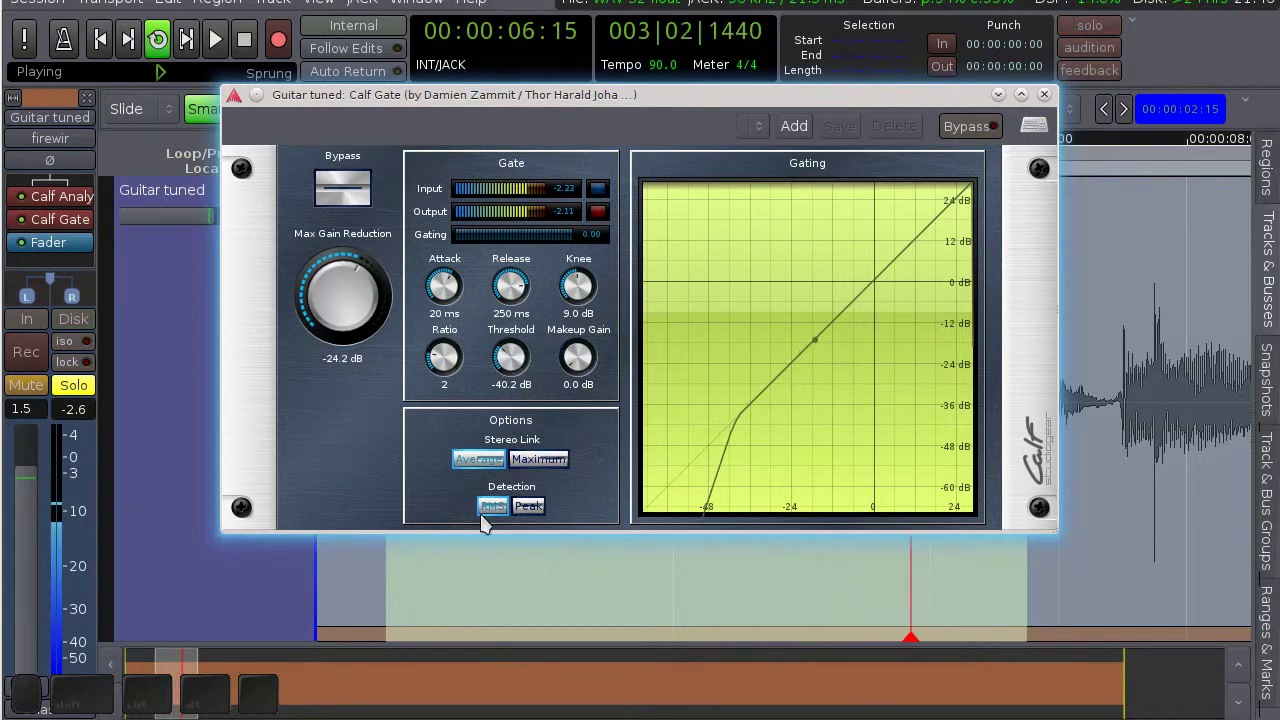
Close the gate window, stop playback and loop only the quiet lead-in before the guitar.
click(372, 593)
key(space)
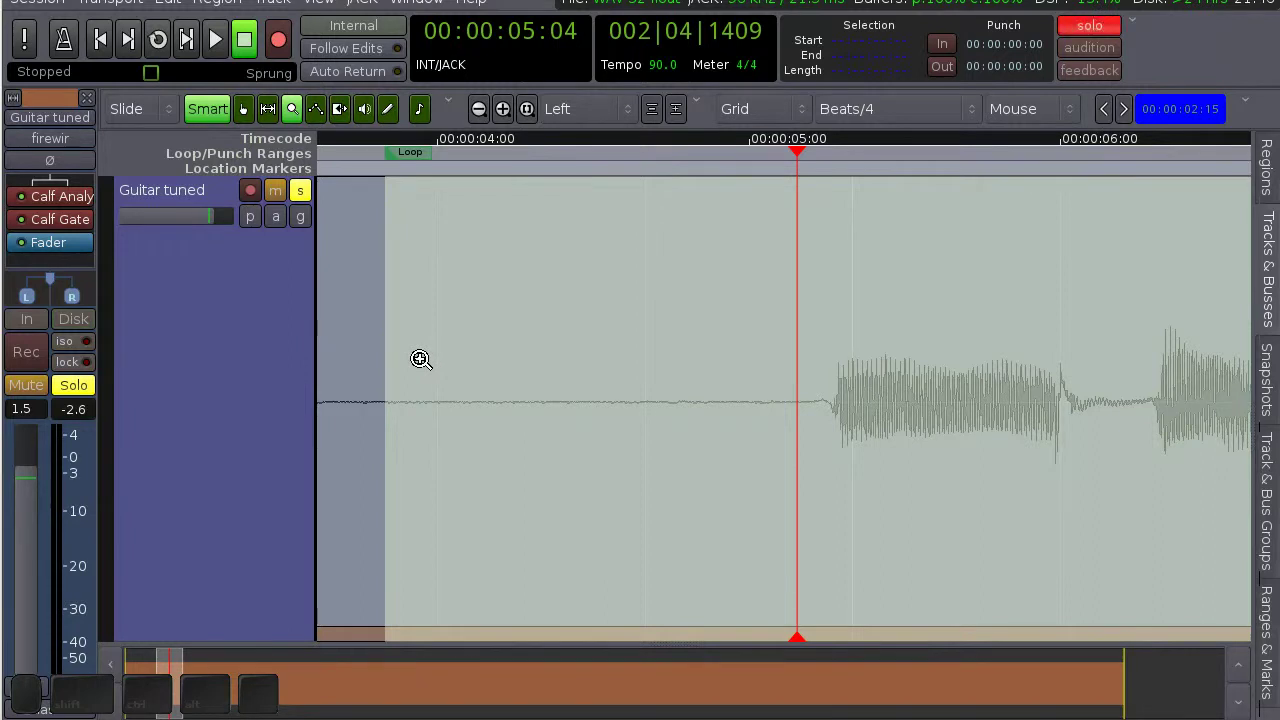
key(g)
drag(412, 356, 605, 384)
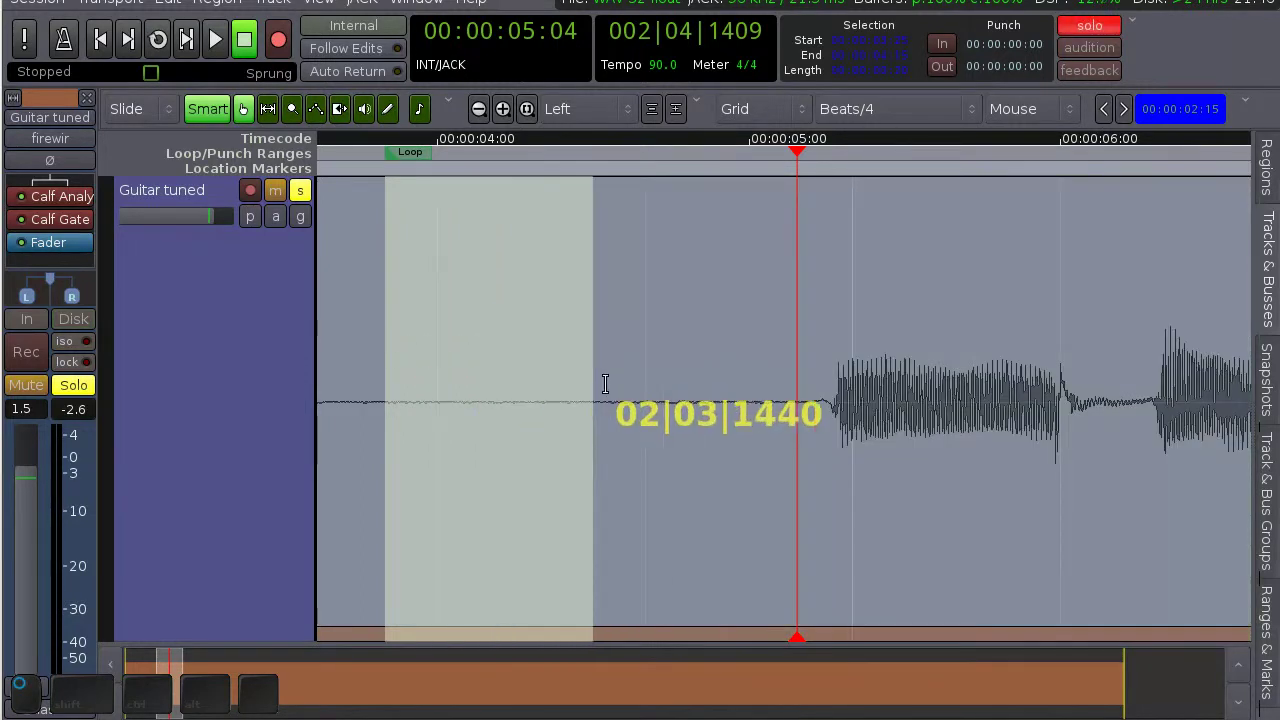
right_click(443, 538)
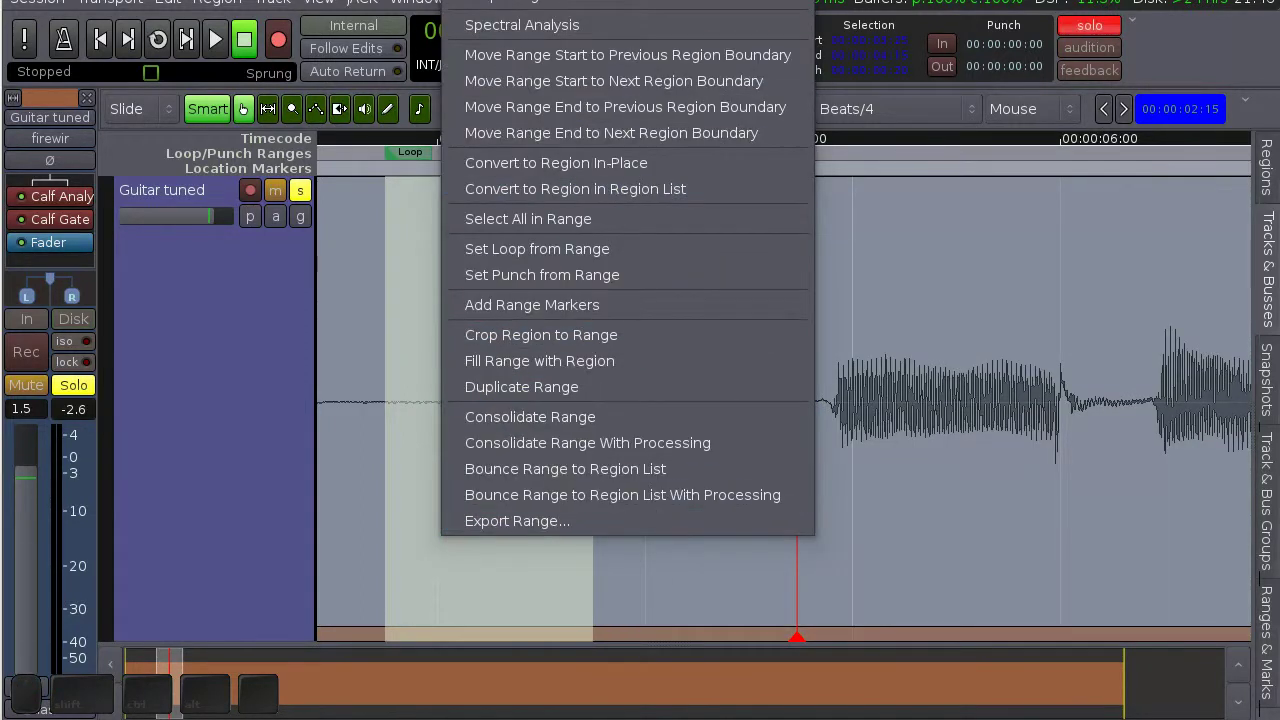
click(565, 170)
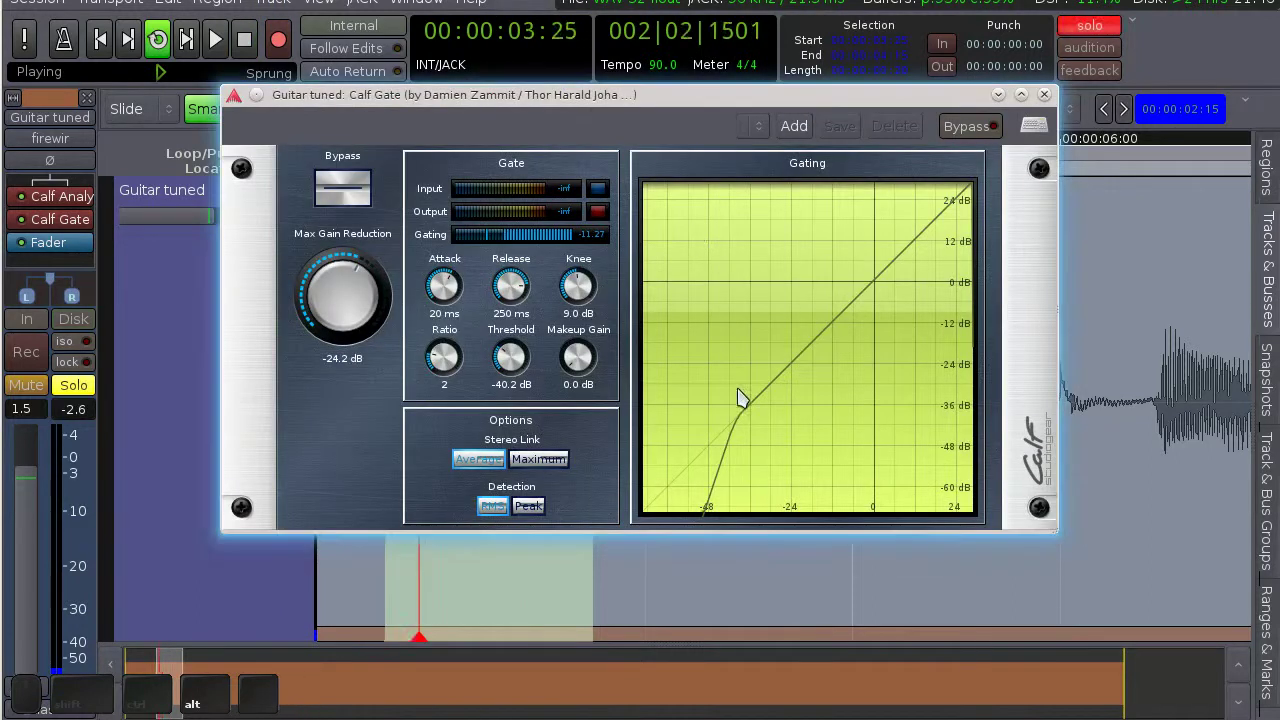
Lower the Calf Gate threshold to -49.2 dB and fine-tune the ratio to 3.414.
drag(504, 358, 508, 372)
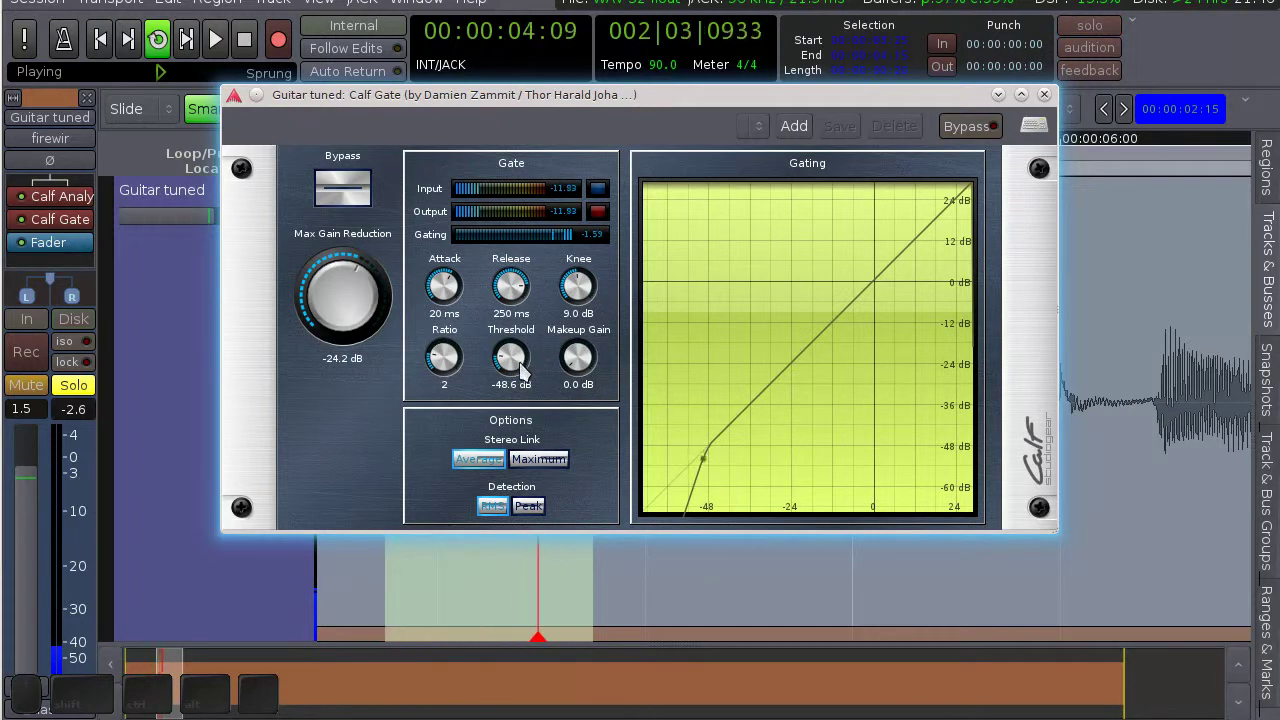
scroll(510, 362, up, 5)
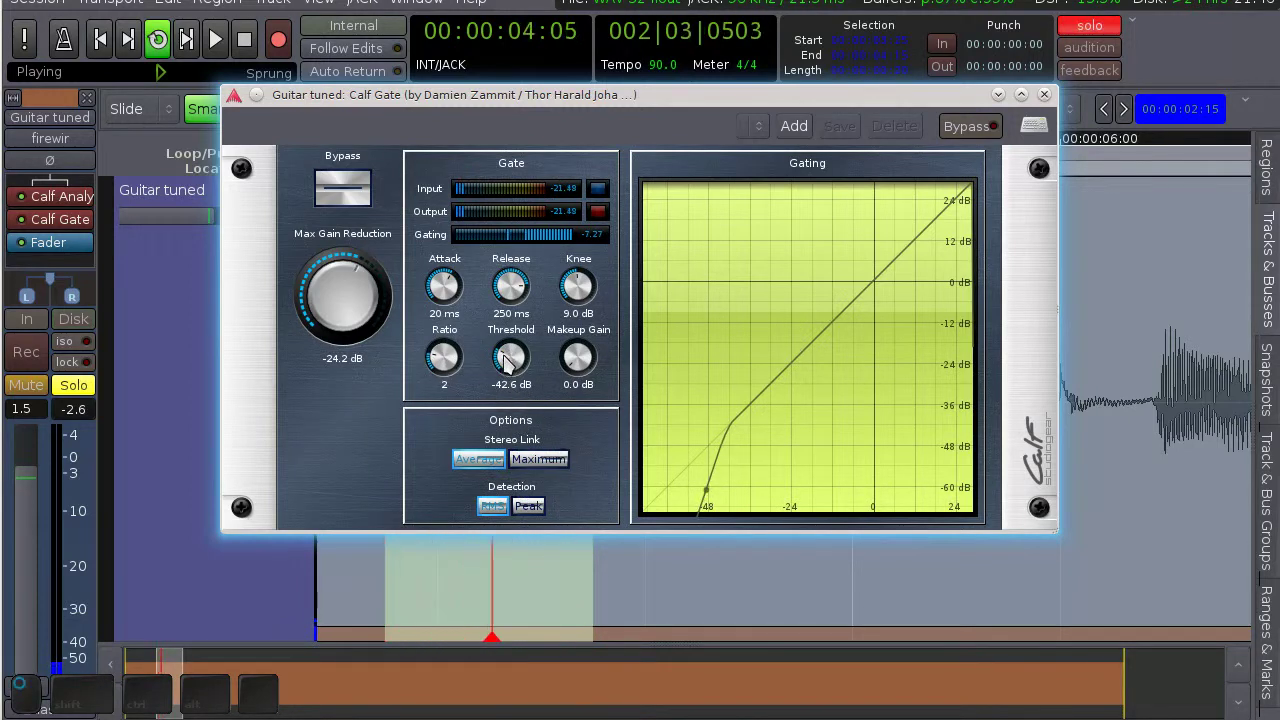
scroll(505, 362, down, 2)
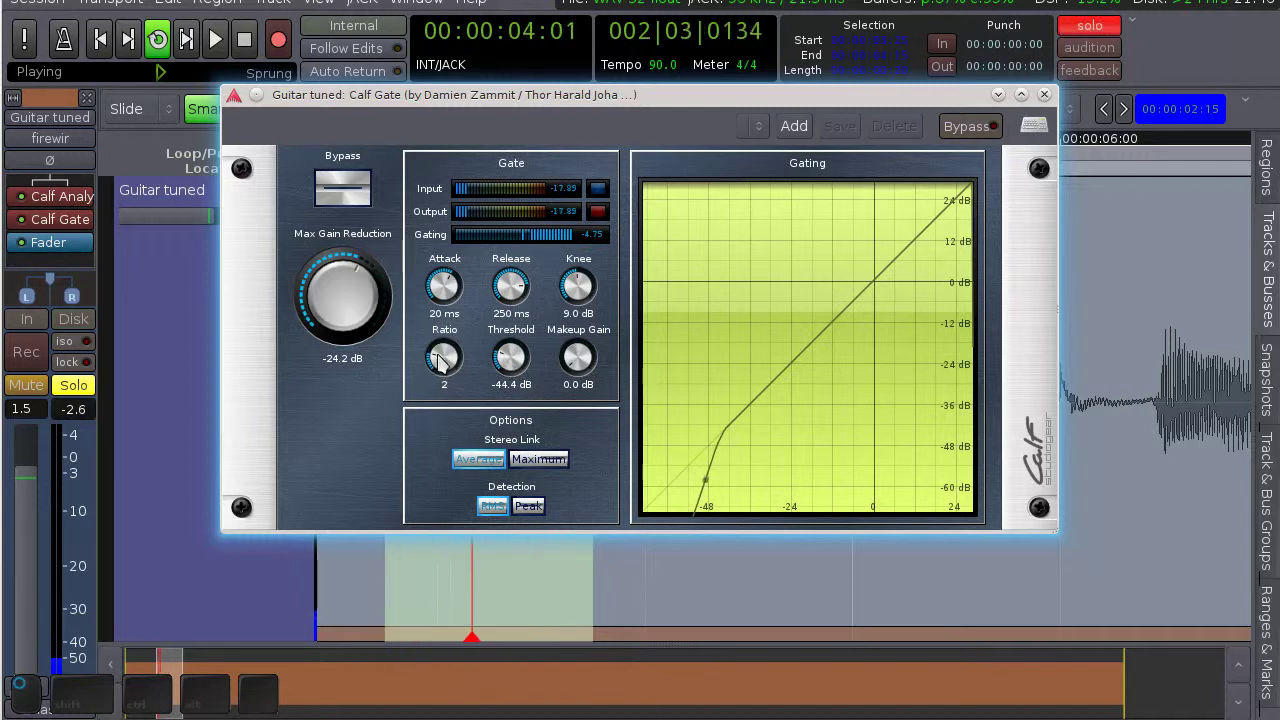
scroll(440, 362, up, 3)
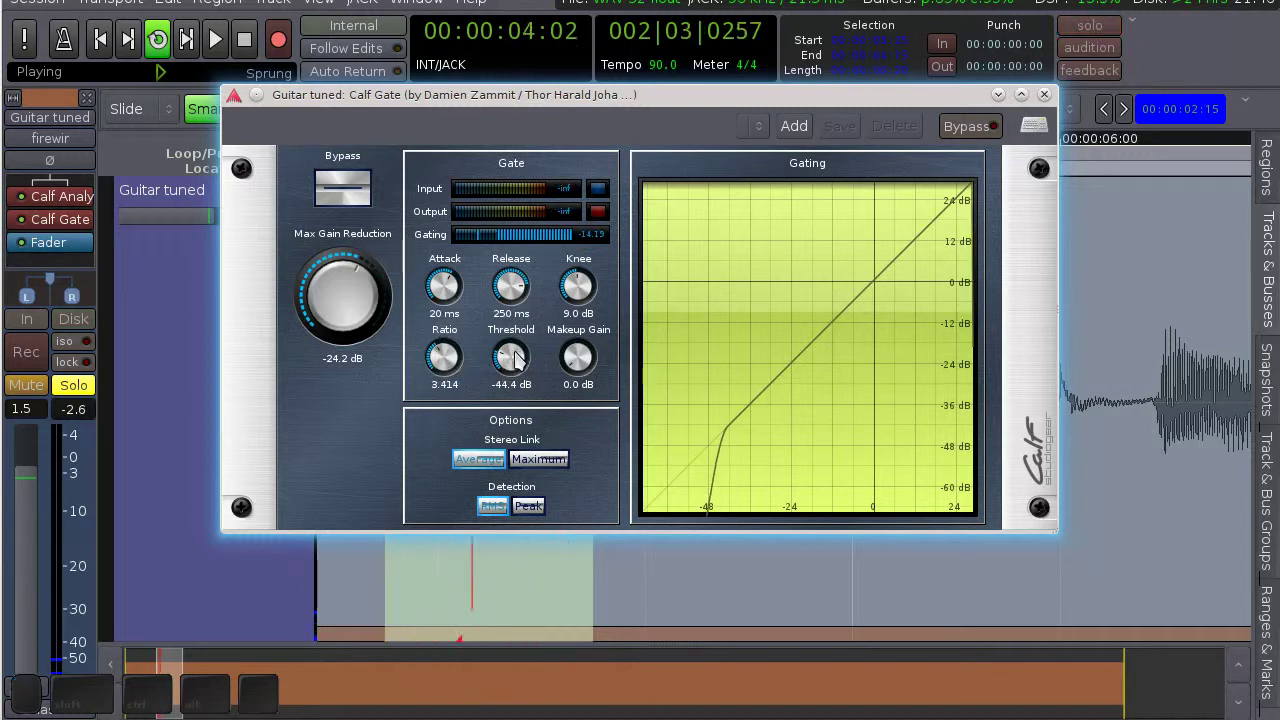
scroll(512, 364, down, 5)
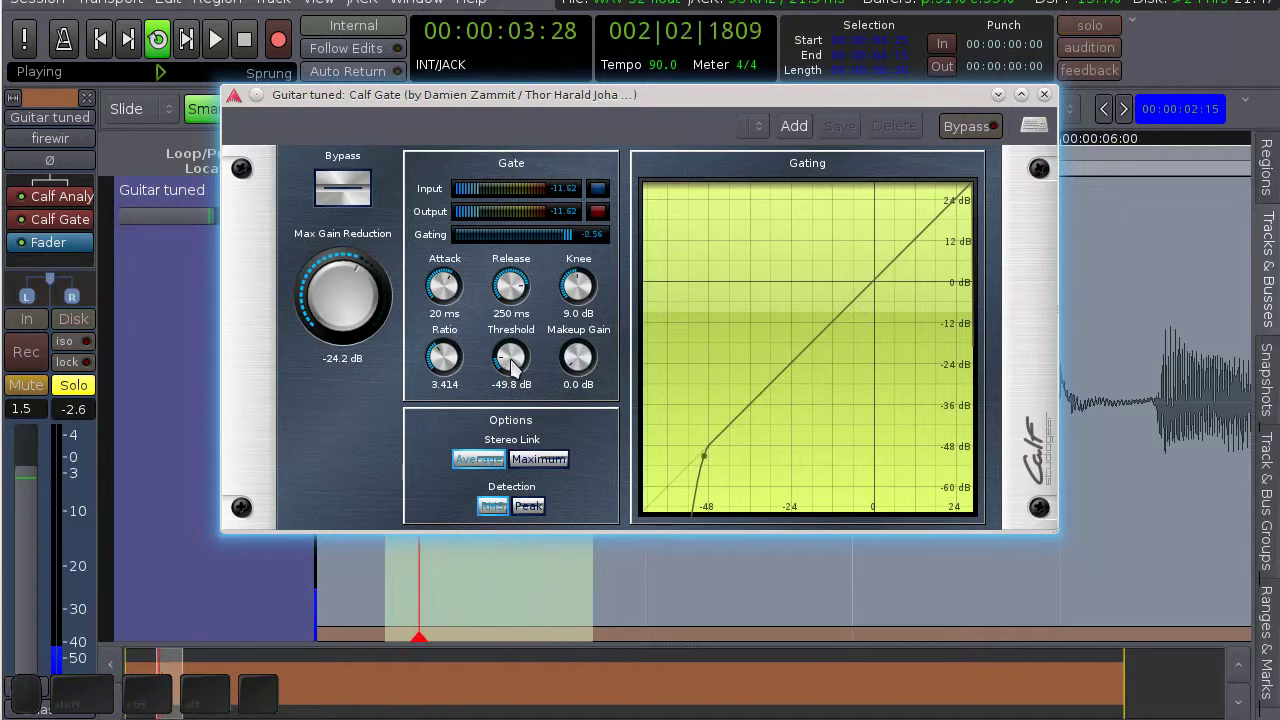
scroll(509, 364, up, 1)
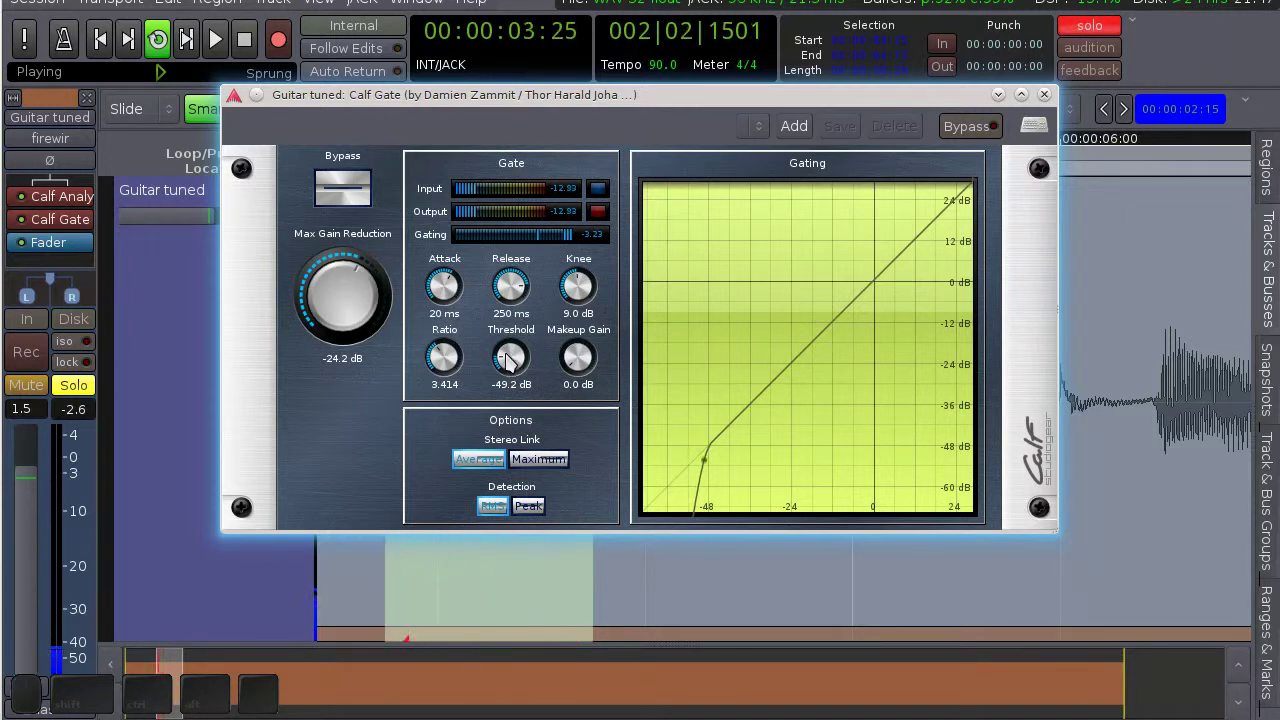
scroll(507, 362, up, 4)
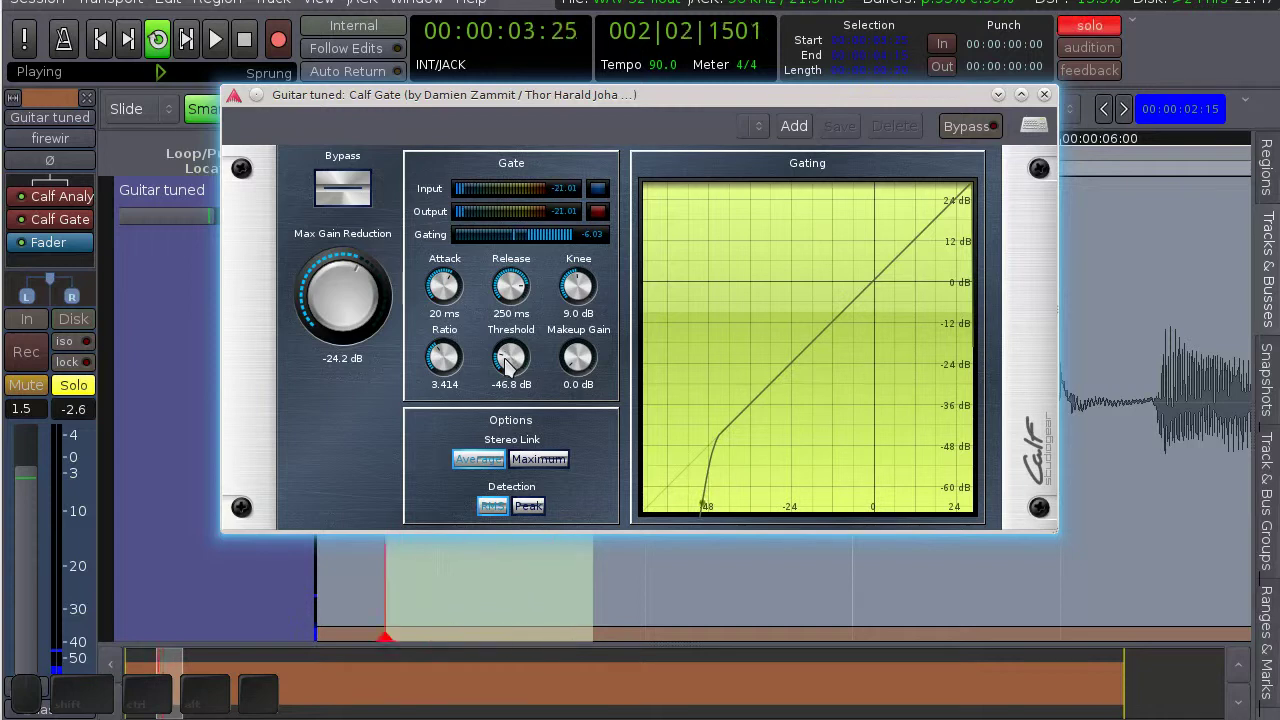
scroll(507, 366, down, 4)
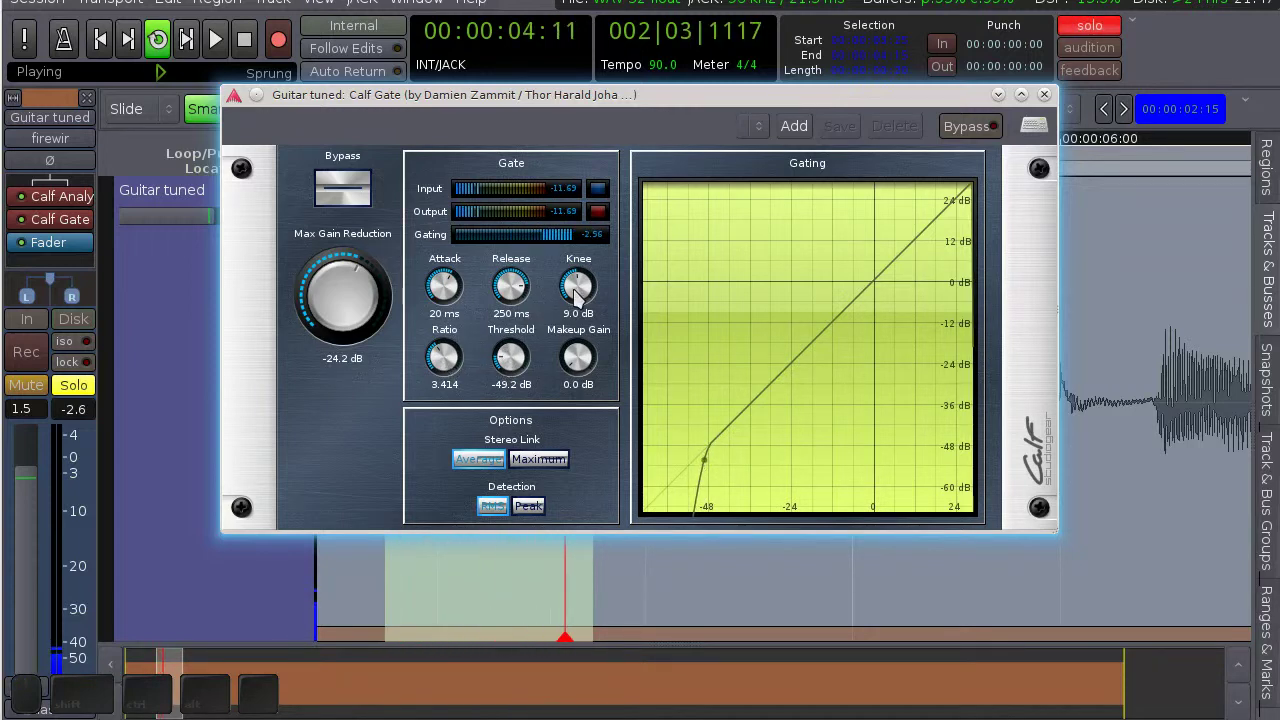
Set the gate knee to 13.5 dB, ratio to 1.8199 and threshold to -42.6 dB.
drag(577, 289, 572, 270)
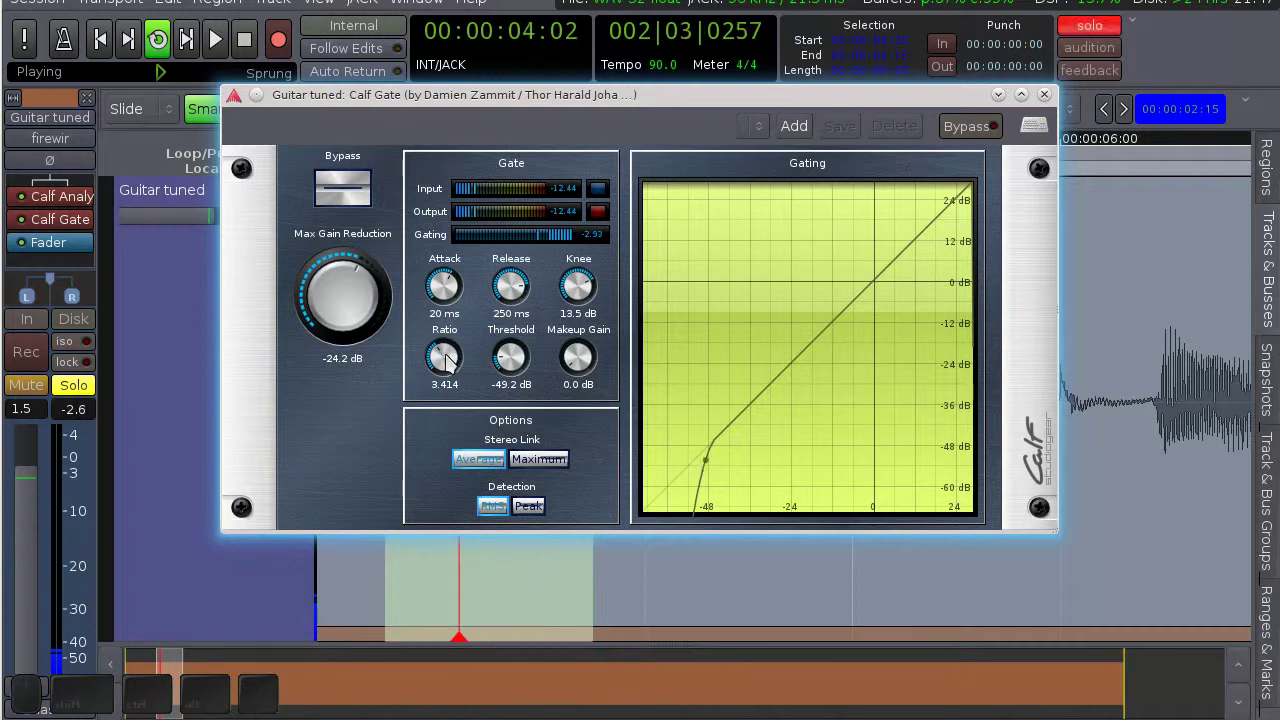
drag(447, 378, 506, 357)
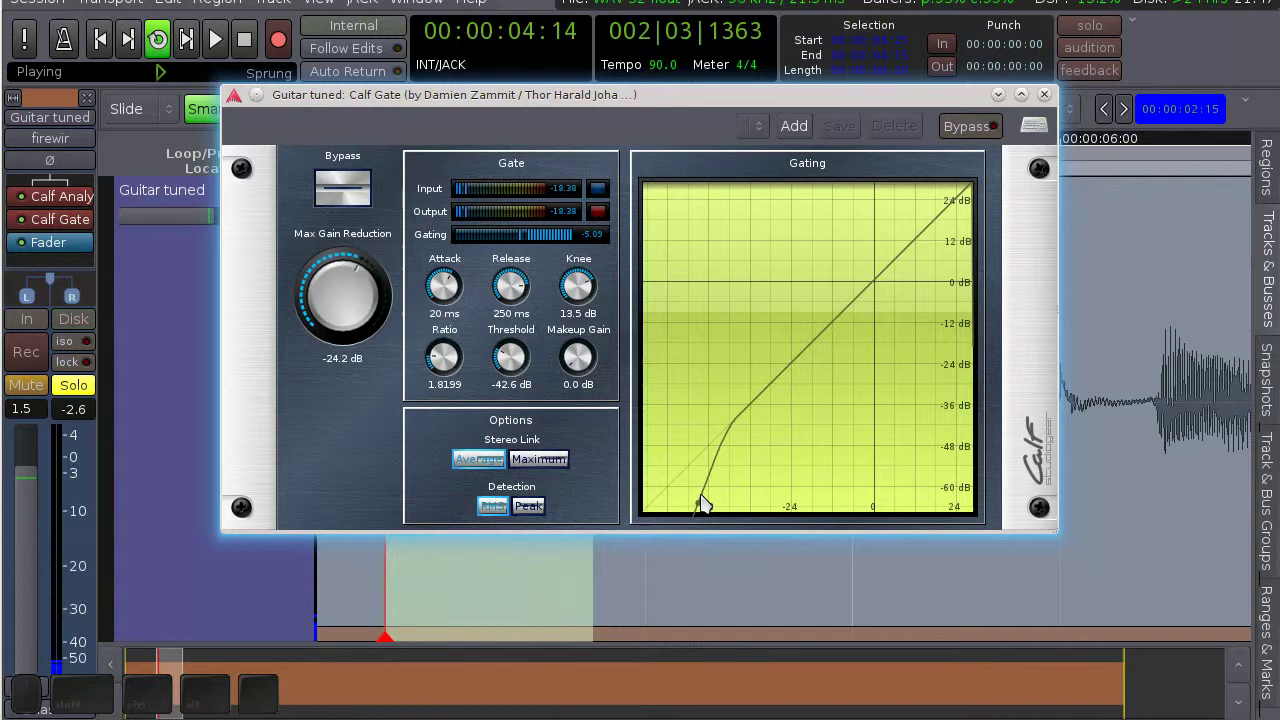
scroll(508, 363, up, 2)
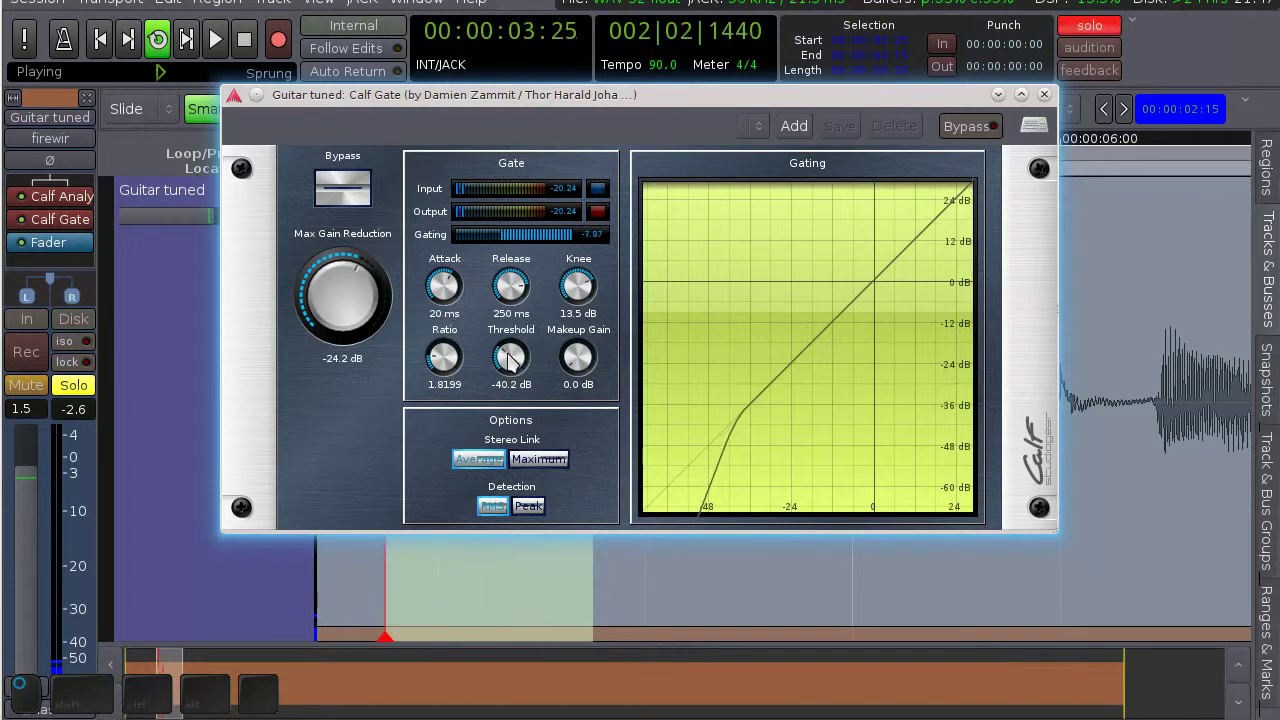
scroll(508, 363, down, 2)
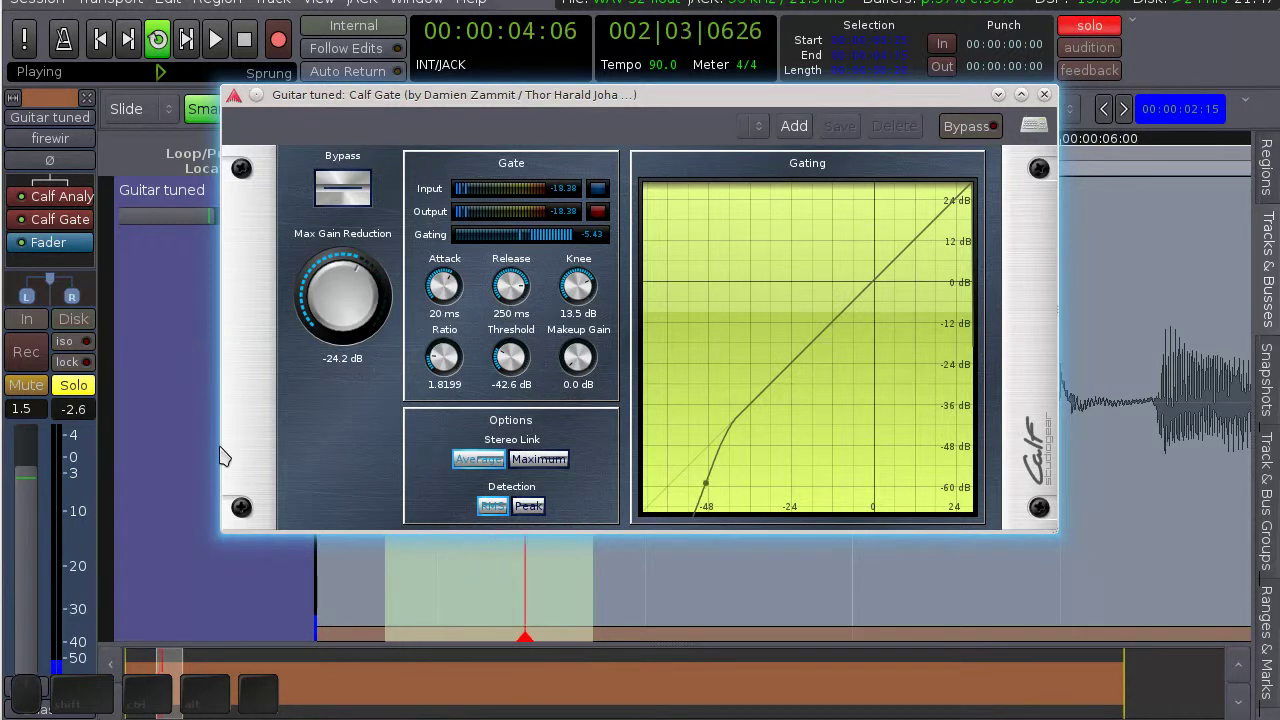
Loop a longer range, about 00:00:04 to 00:00:07 with the guitar entry, and return to Calf Gate.
click(359, 585)
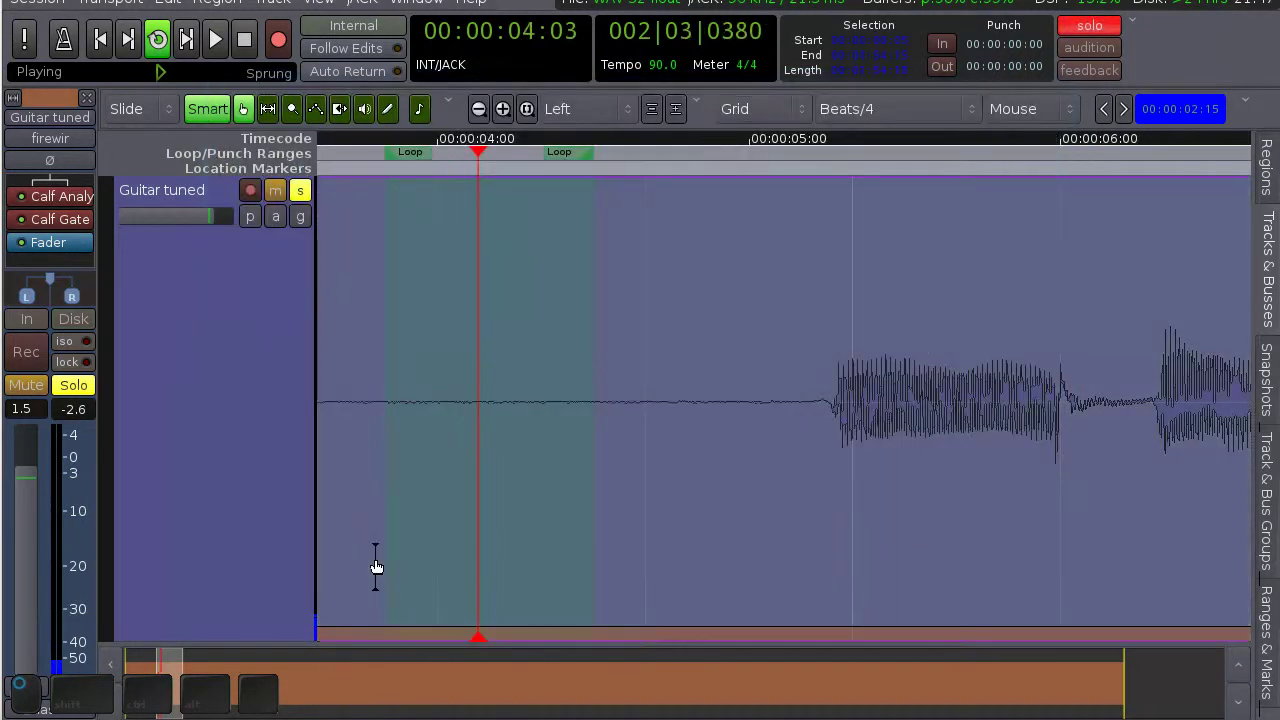
key(space)
drag(416, 361, 1240, 330)
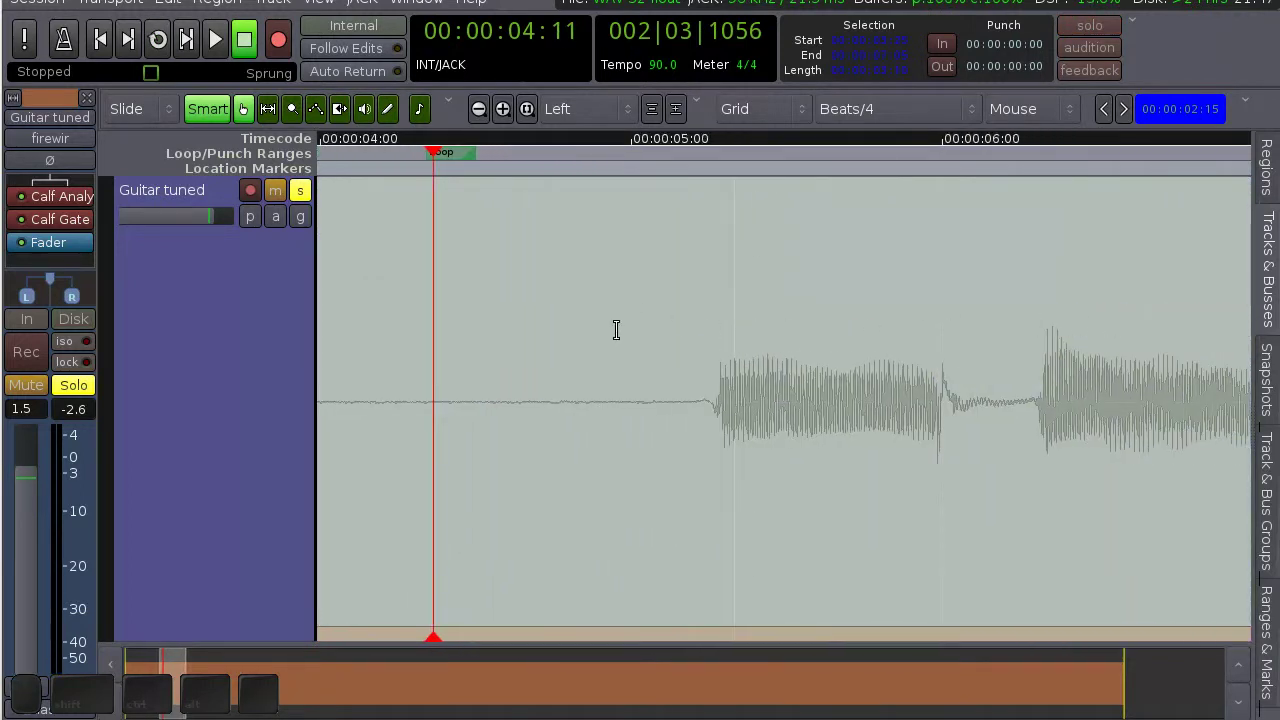
right_click(491, 580)
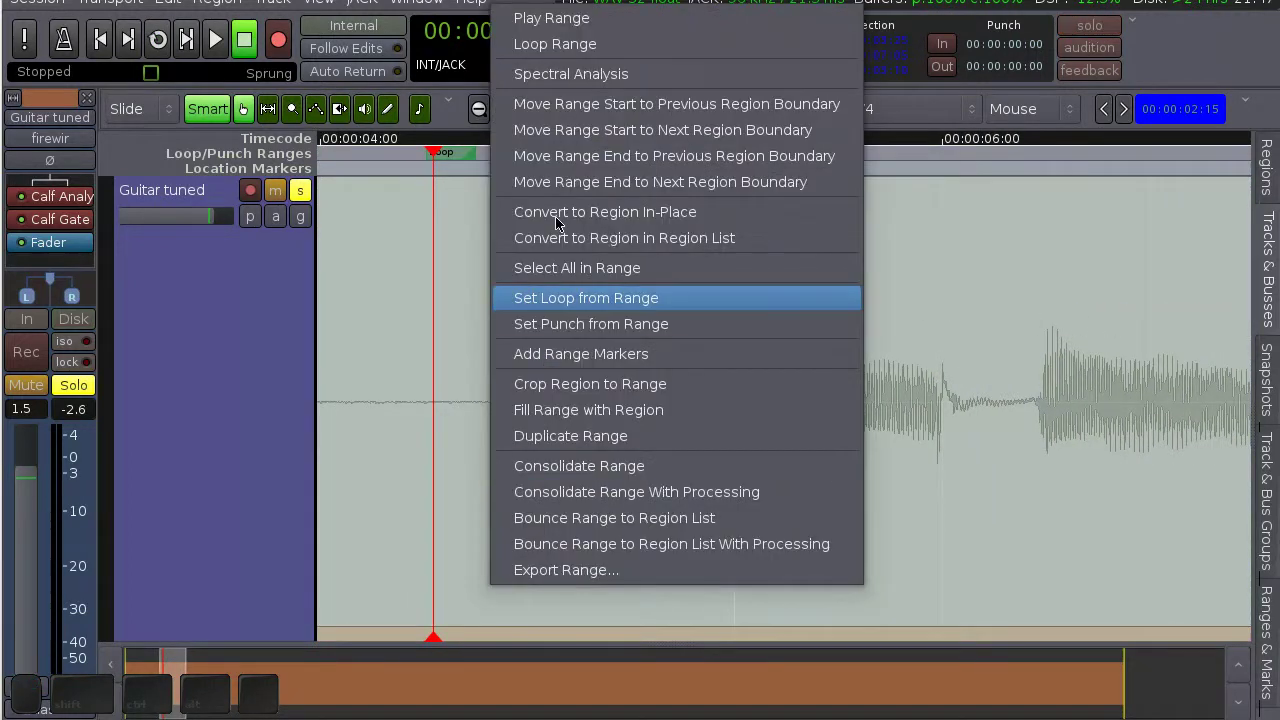
click(563, 46)
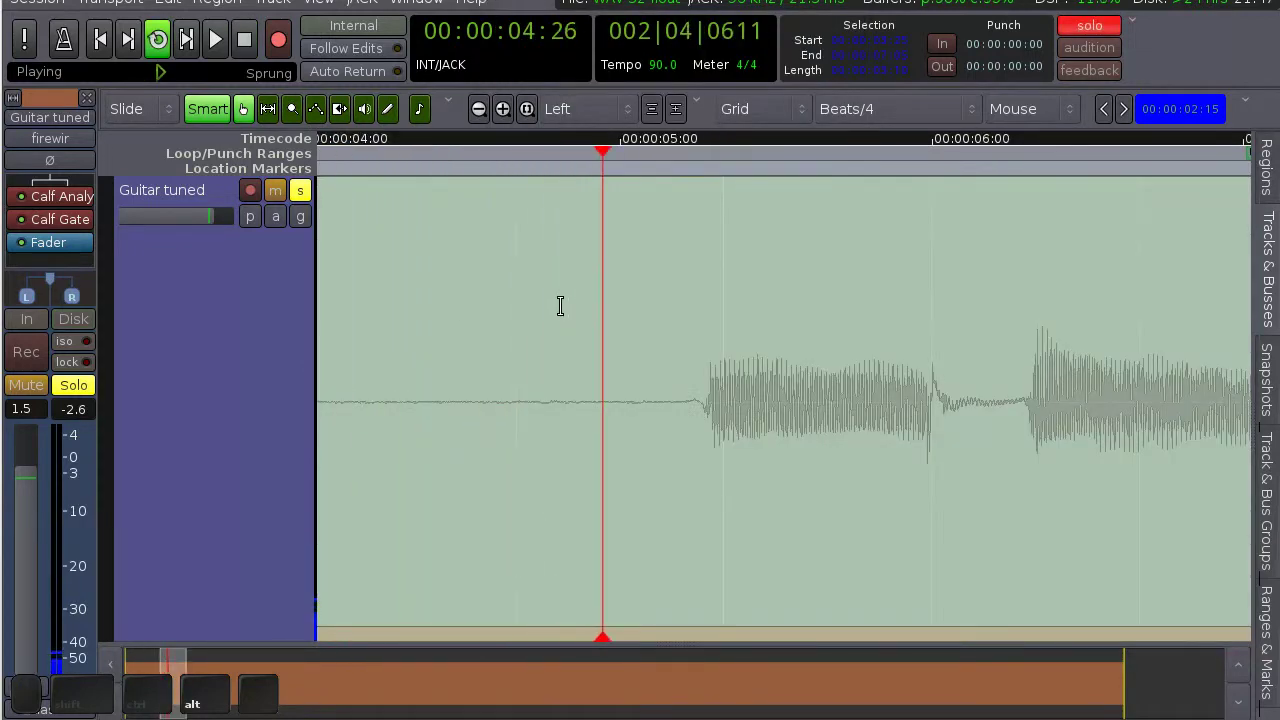
key(alt+Tab)
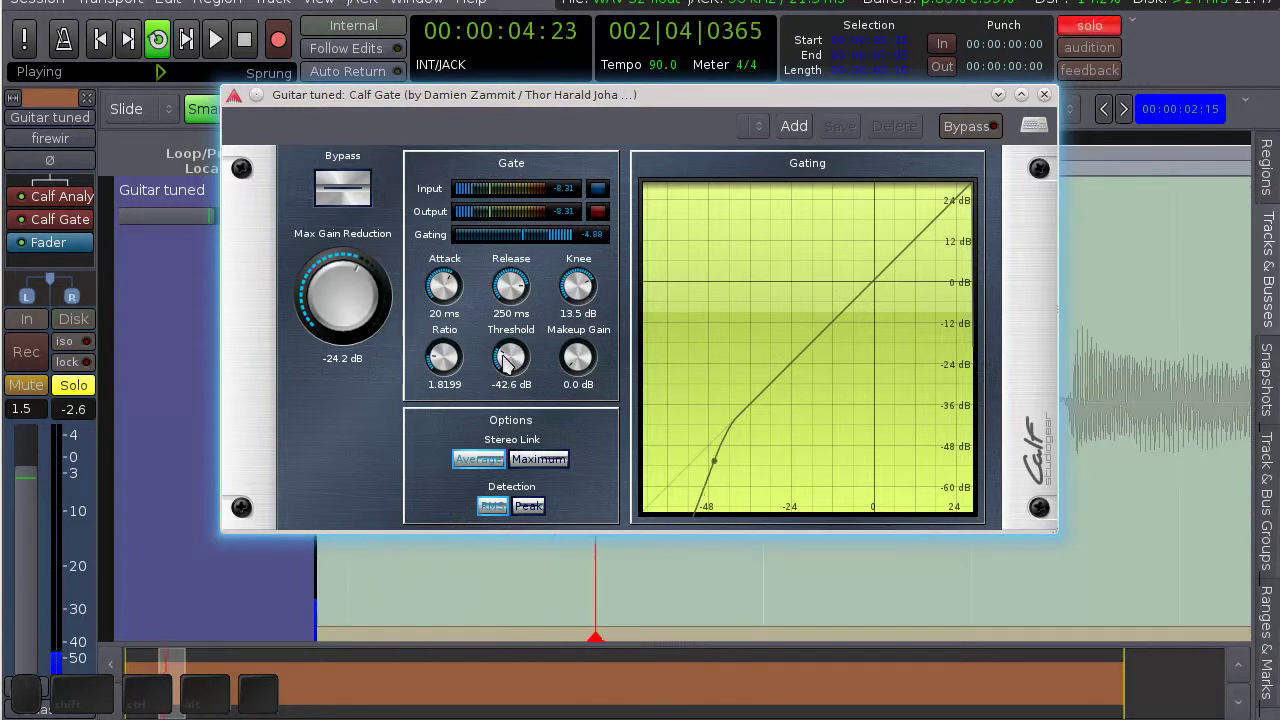
Raise the gate threshold to -36.6 dB, set attack to 0.031 ms and release to 3.49 ms.
drag(505, 365, 511, 353)
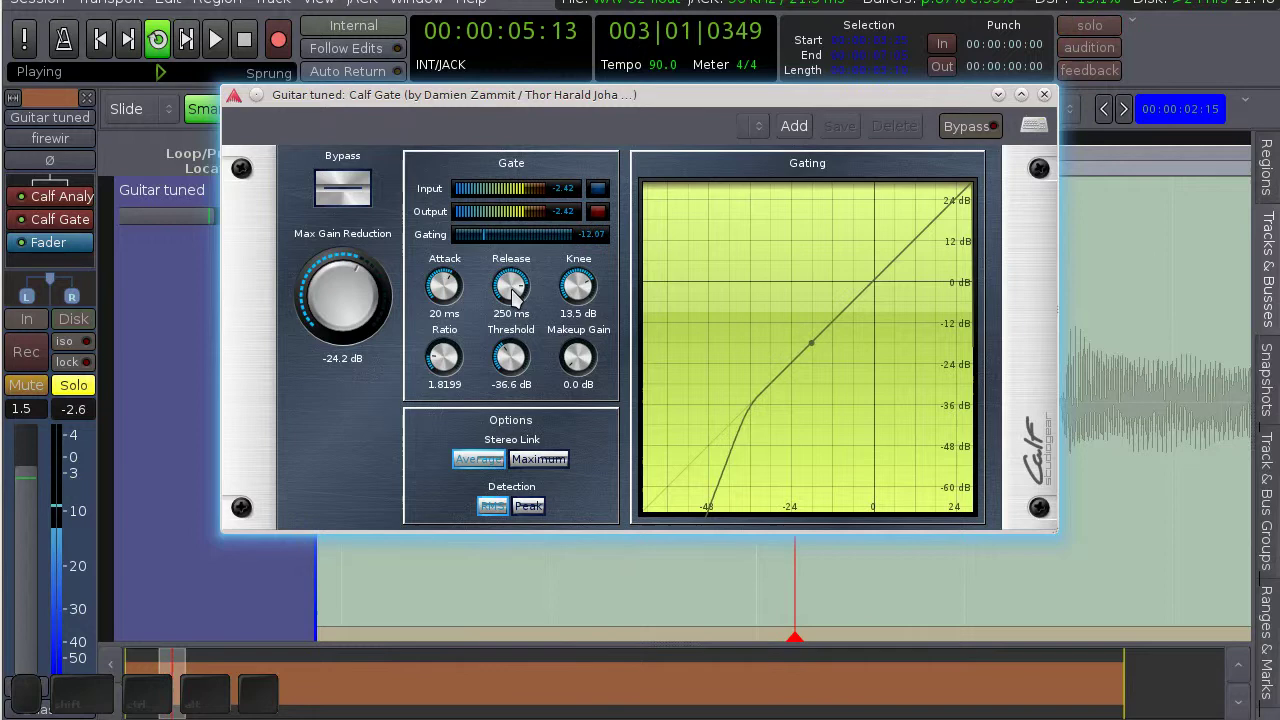
drag(510, 289, 532, 324)
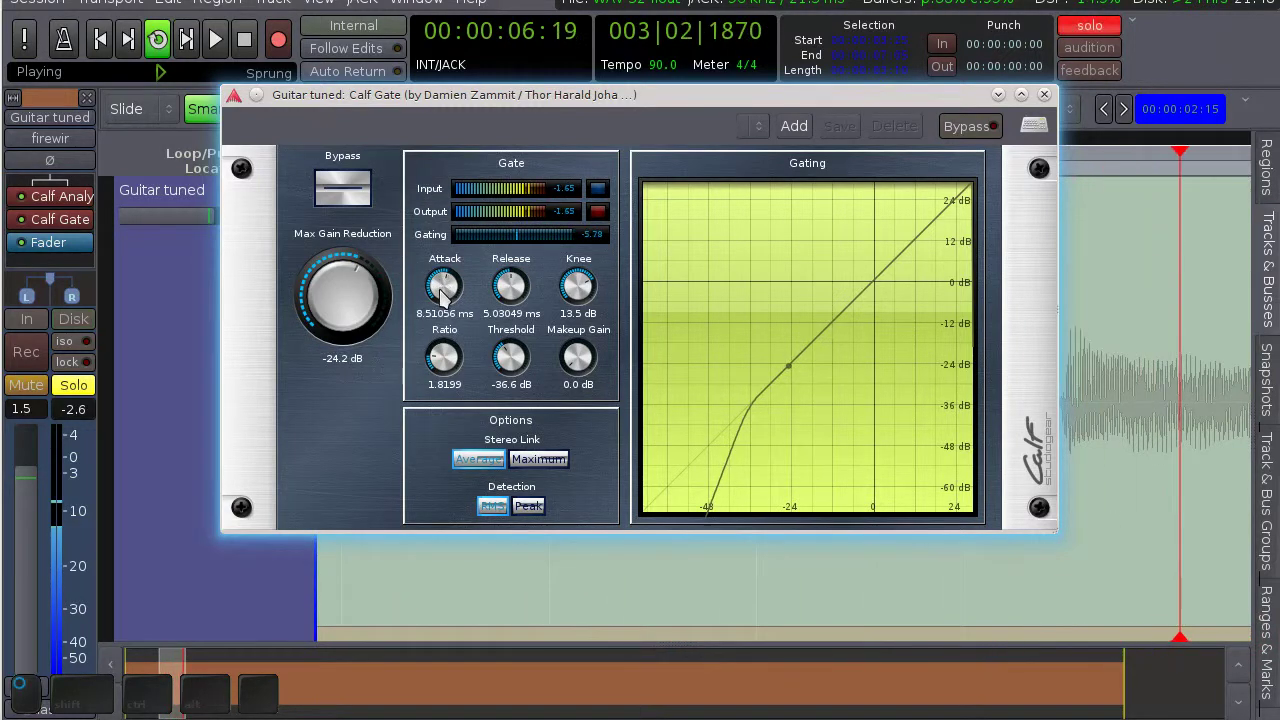
drag(440, 289, 449, 343)
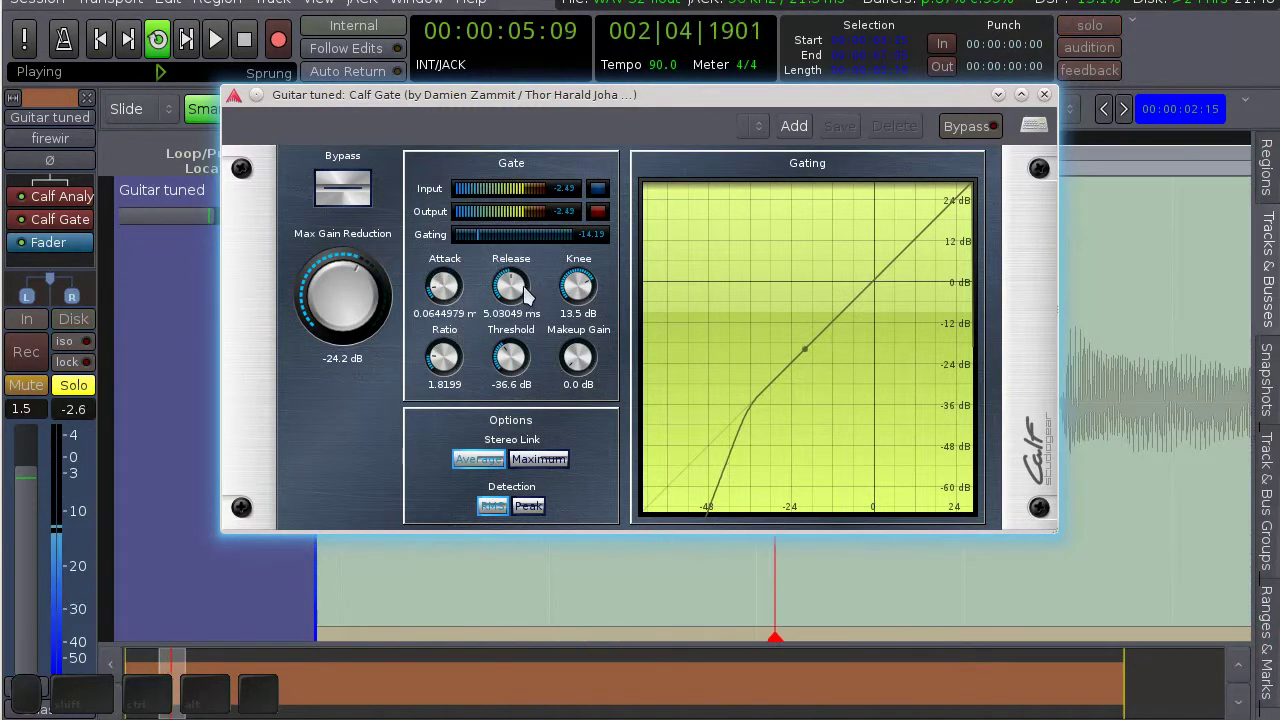
drag(510, 289, 511, 325)
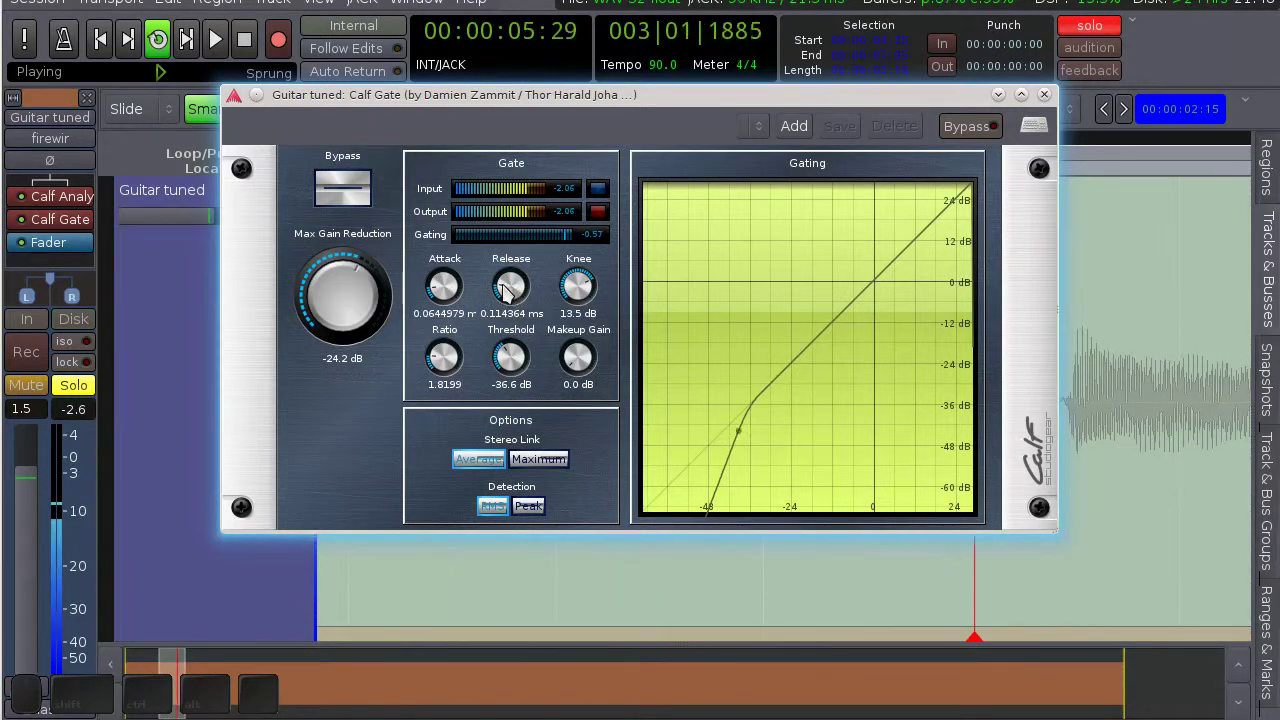
mouse_move(508, 290)
mouse_down()
mouse_move(441, 297)
mouse_move(510, 298)
mouse_move(512, 284)
mouse_up()
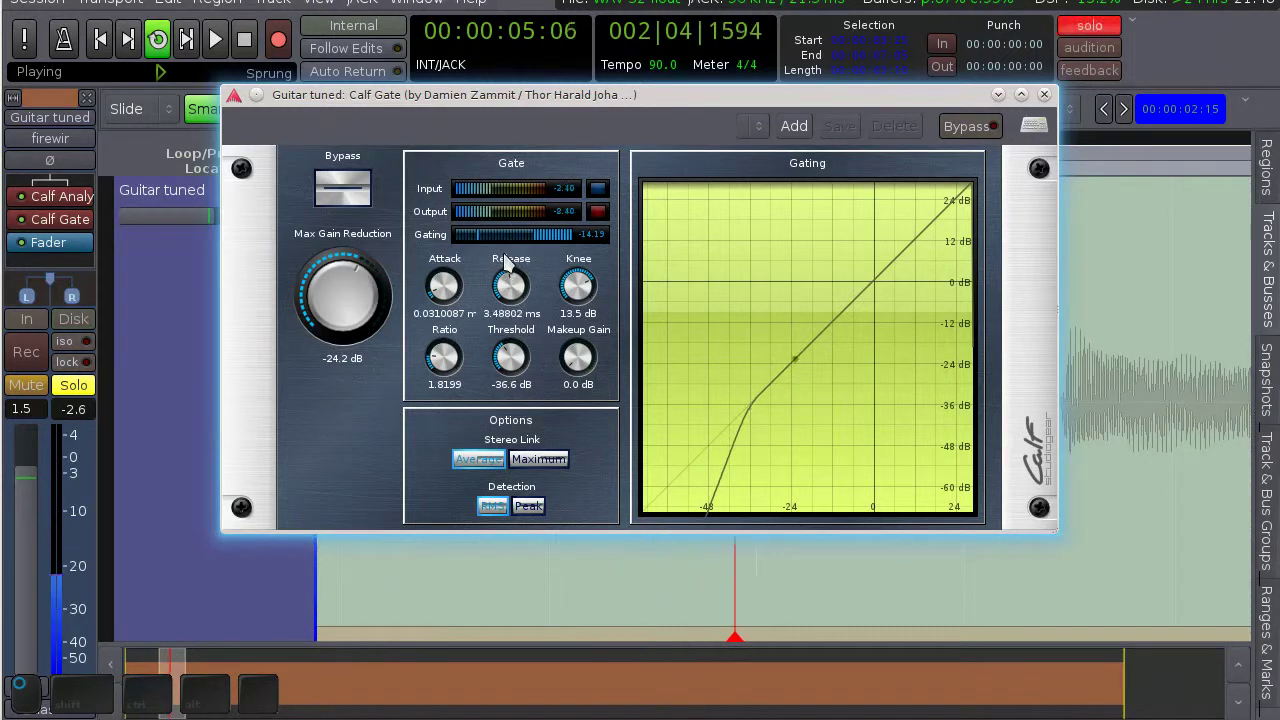